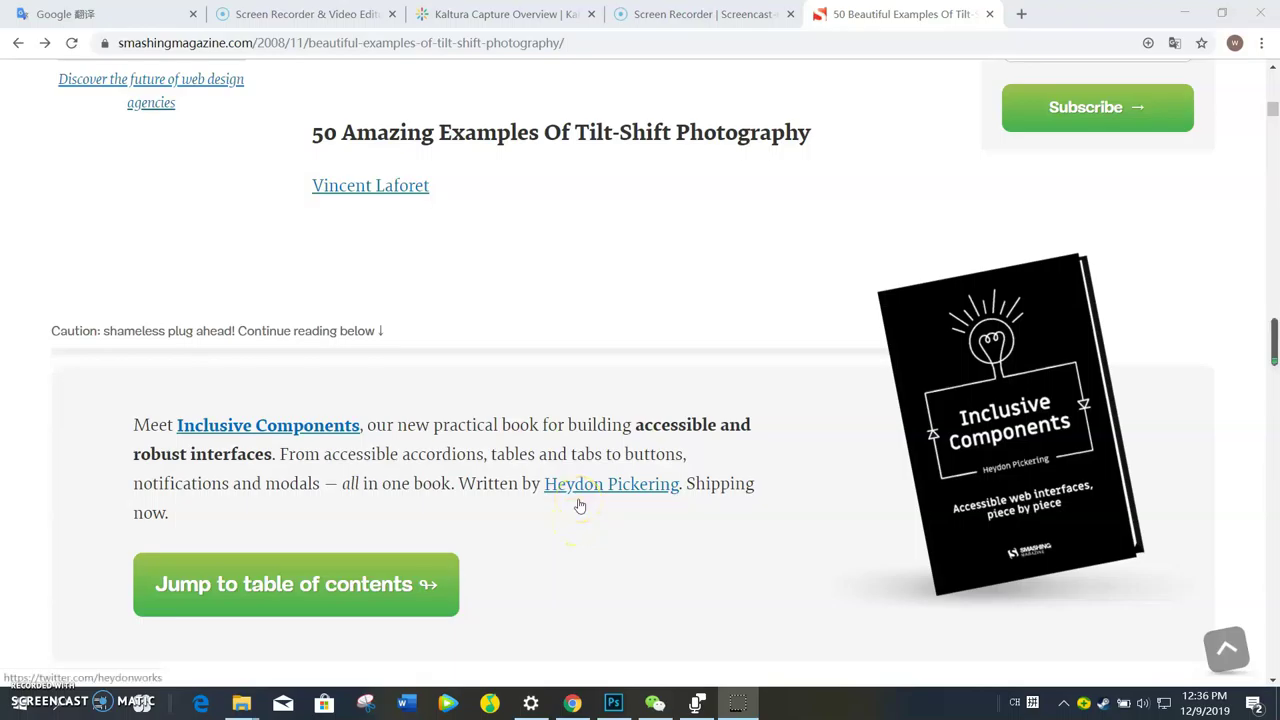
# Step: Scroll far down through the Smashing Magazine tilt-shift photography examples article
pyautogui.scroll(-1, 580, 506)
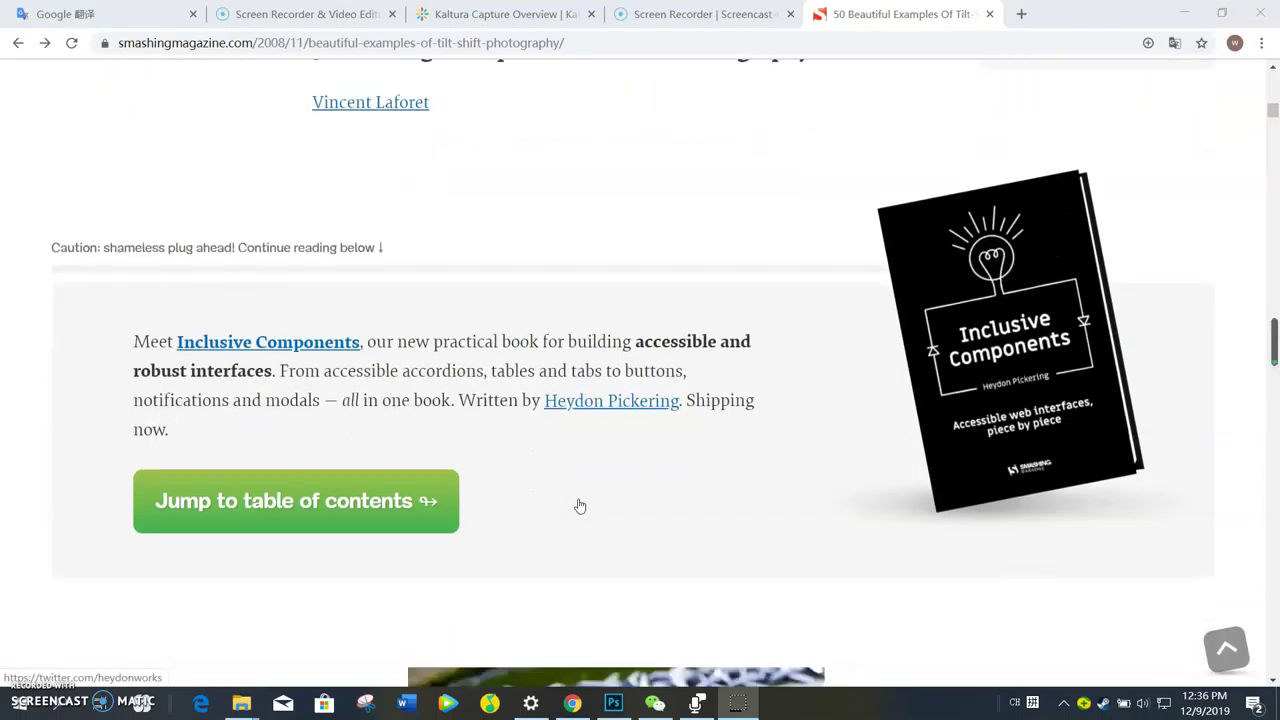
pyautogui.scroll(-3, 580, 506)
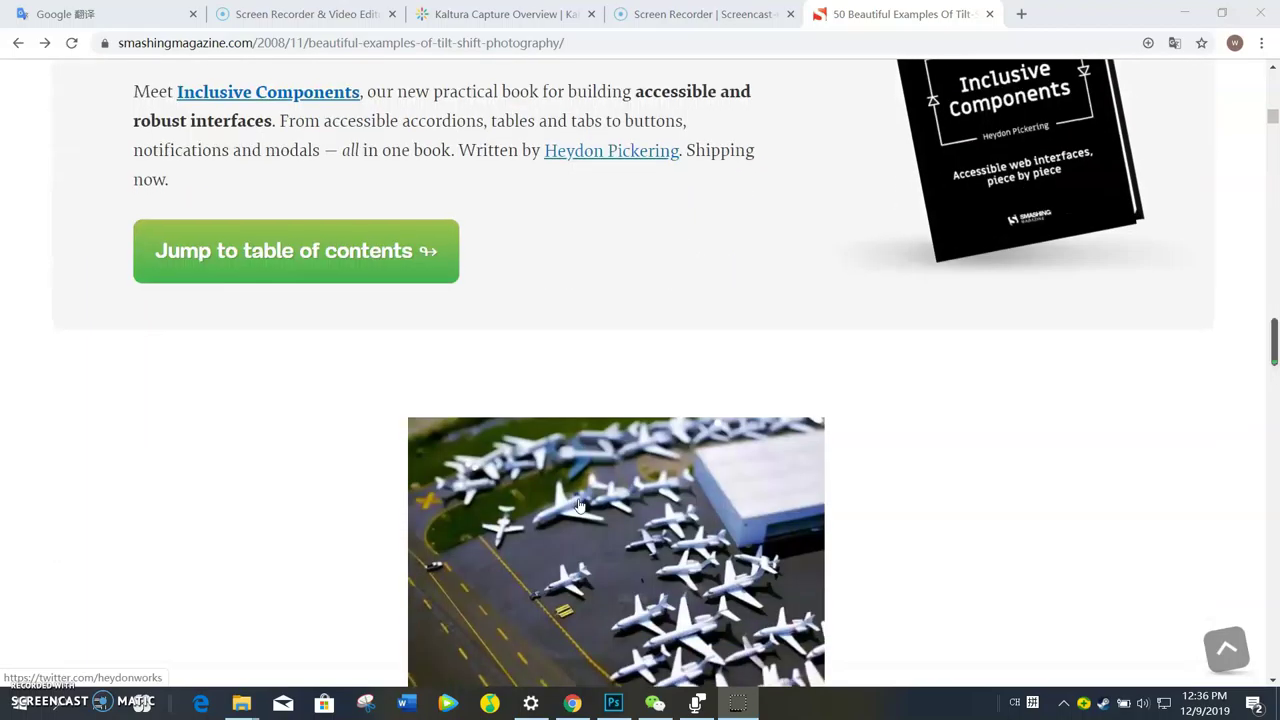
pyautogui.scroll(-6, 579, 505)
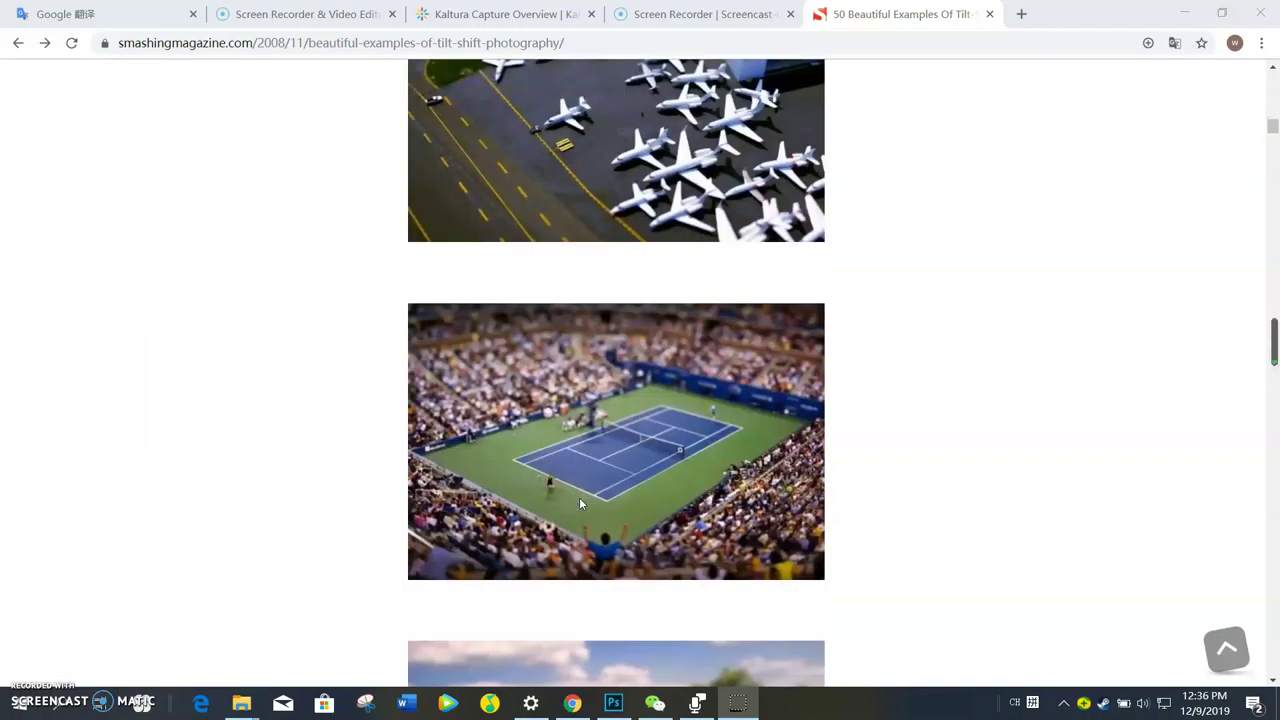
pyautogui.scroll(-3, 579, 497)
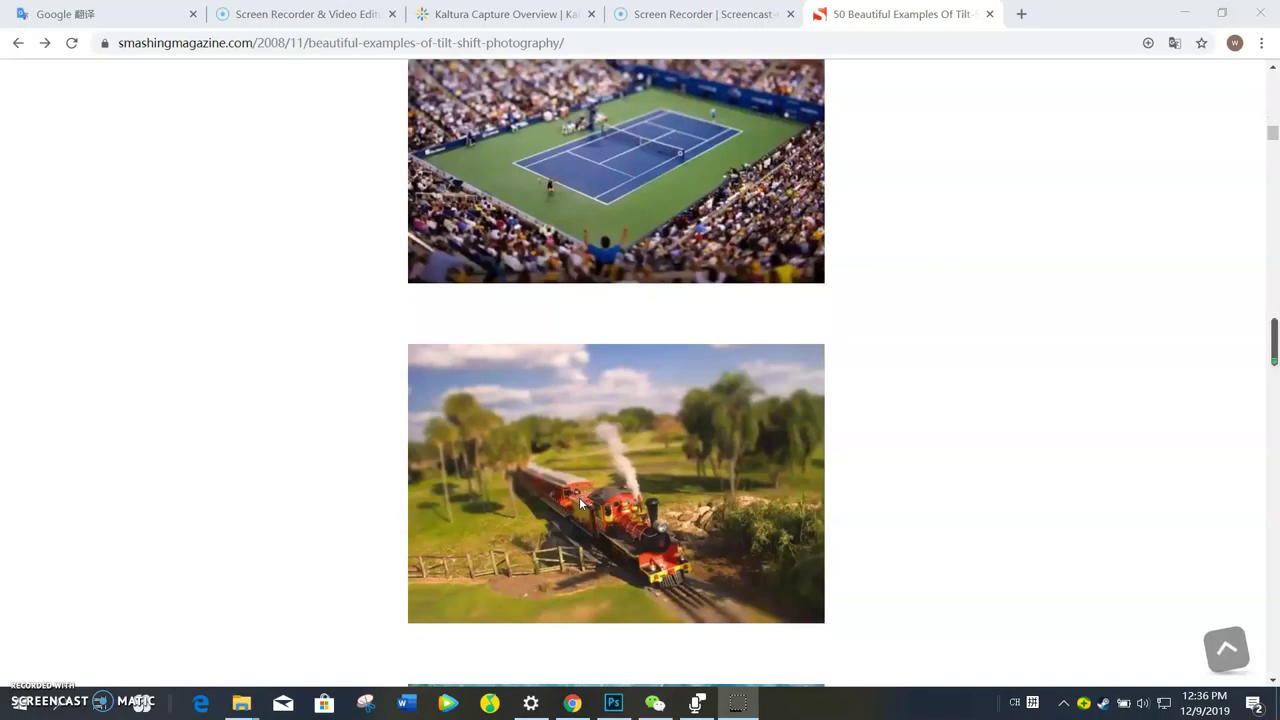
pyautogui.scroll(-2, 579, 500)
pyautogui.scroll(-4, 580, 503)
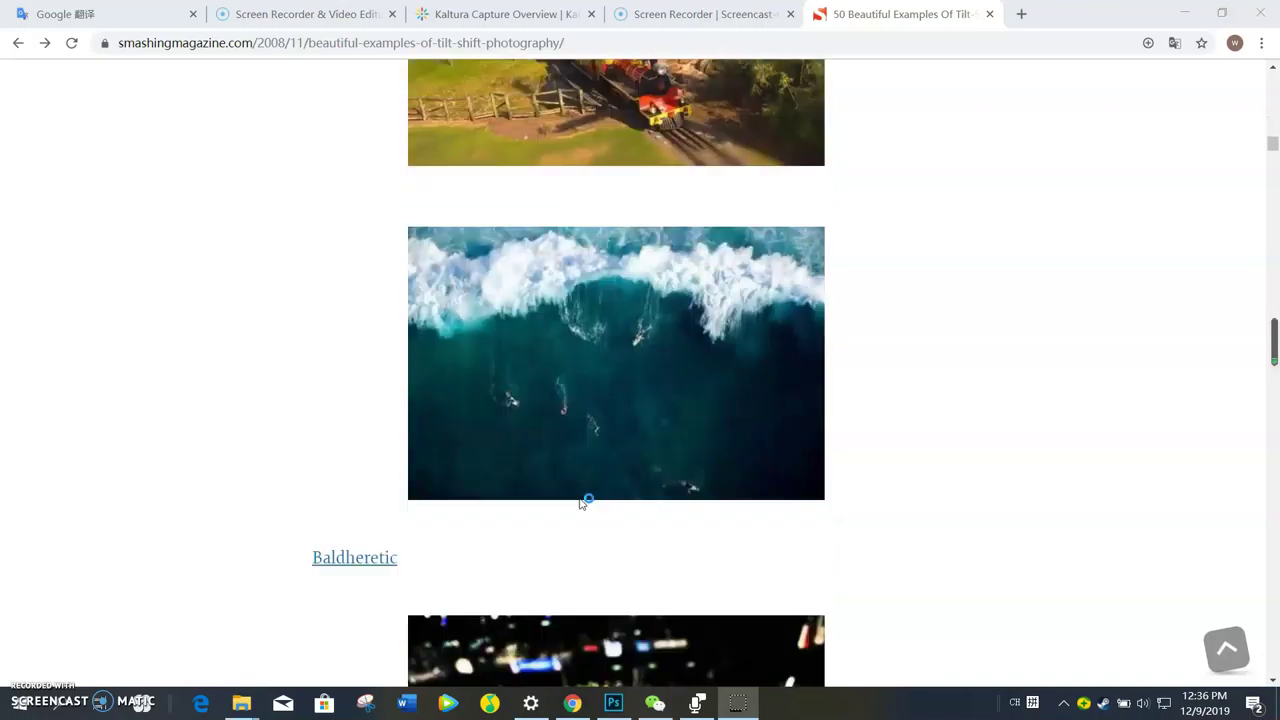
pyautogui.scroll(-4, 580, 504)
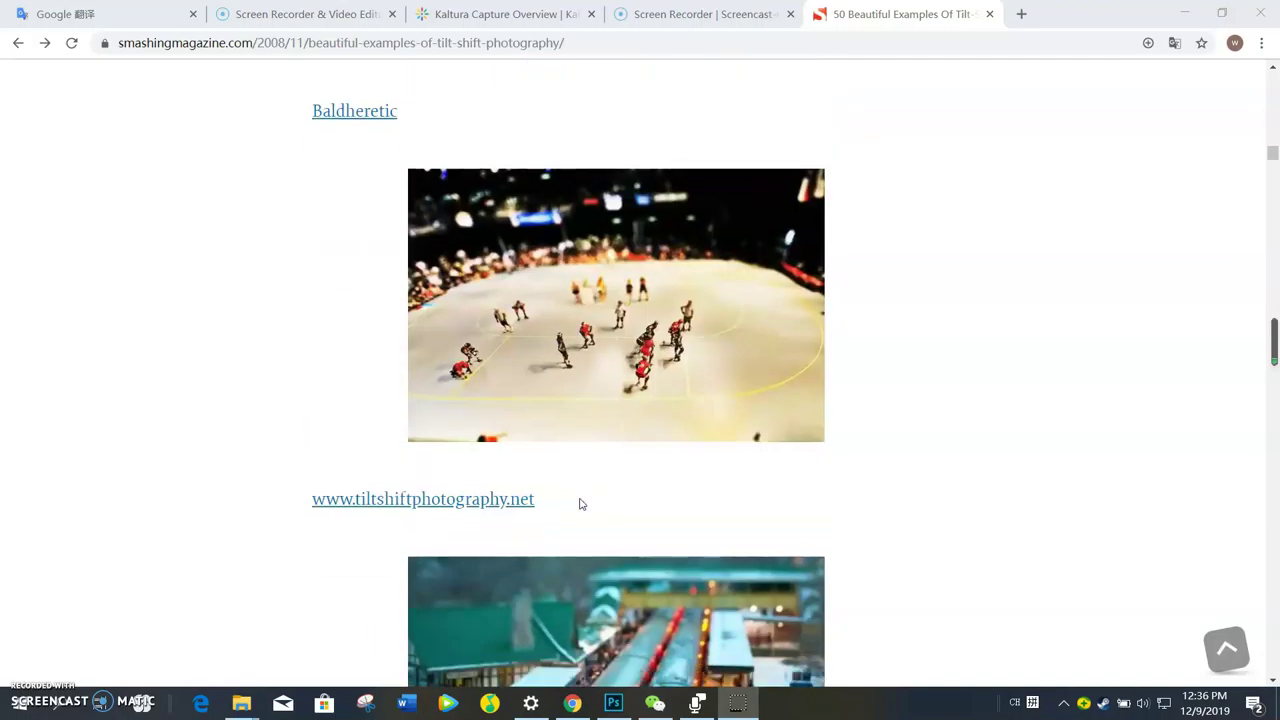
pyautogui.scroll(-13, 581, 503)
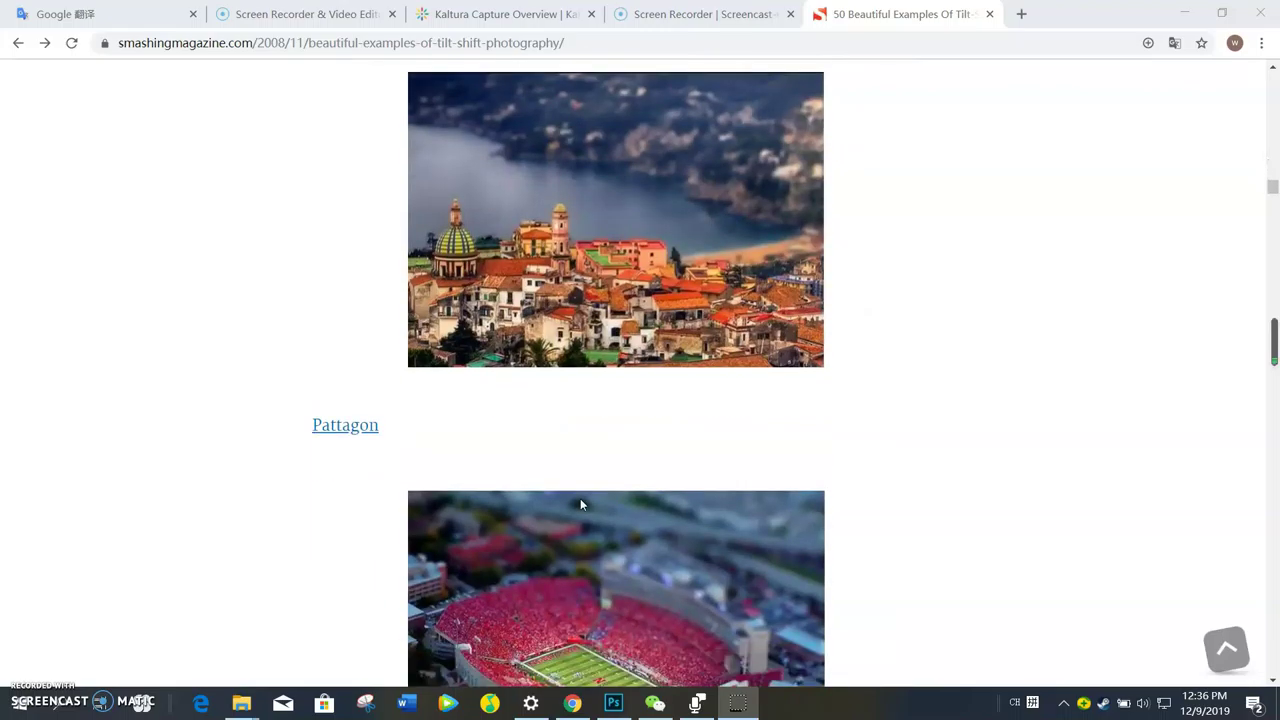
pyautogui.scroll(-7, 581, 505)
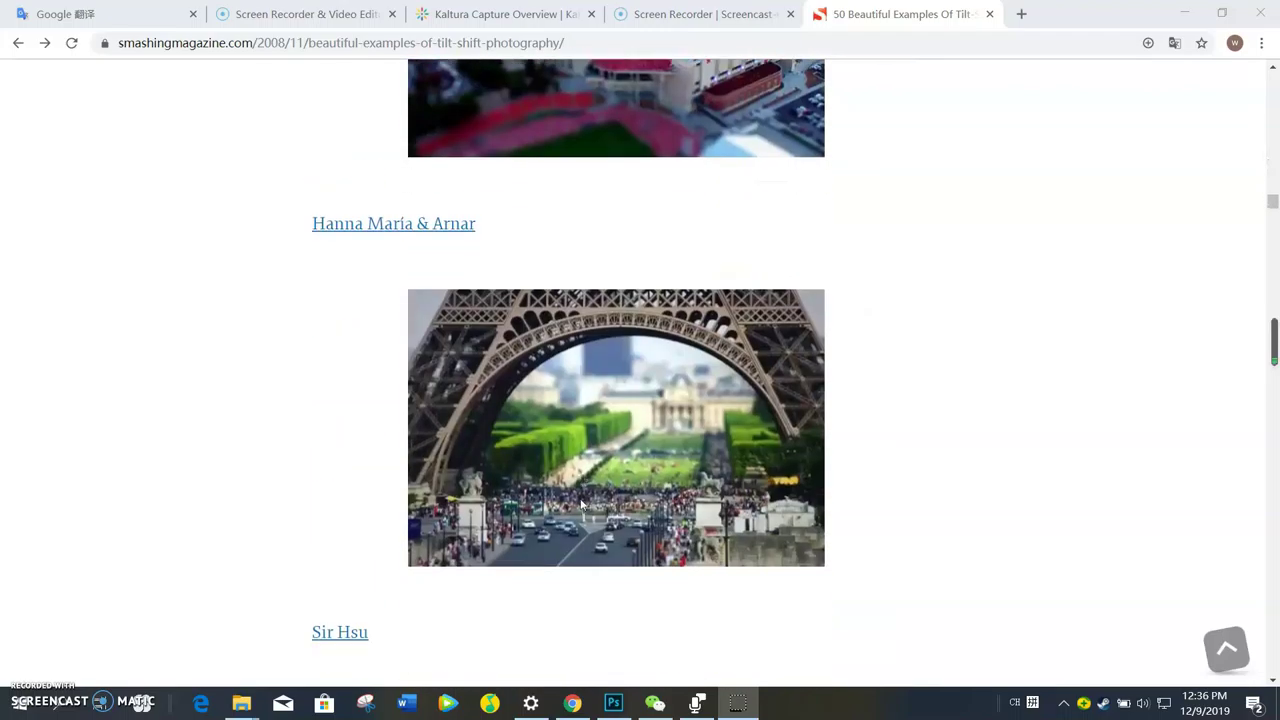
pyautogui.scroll(-3, 581, 505)
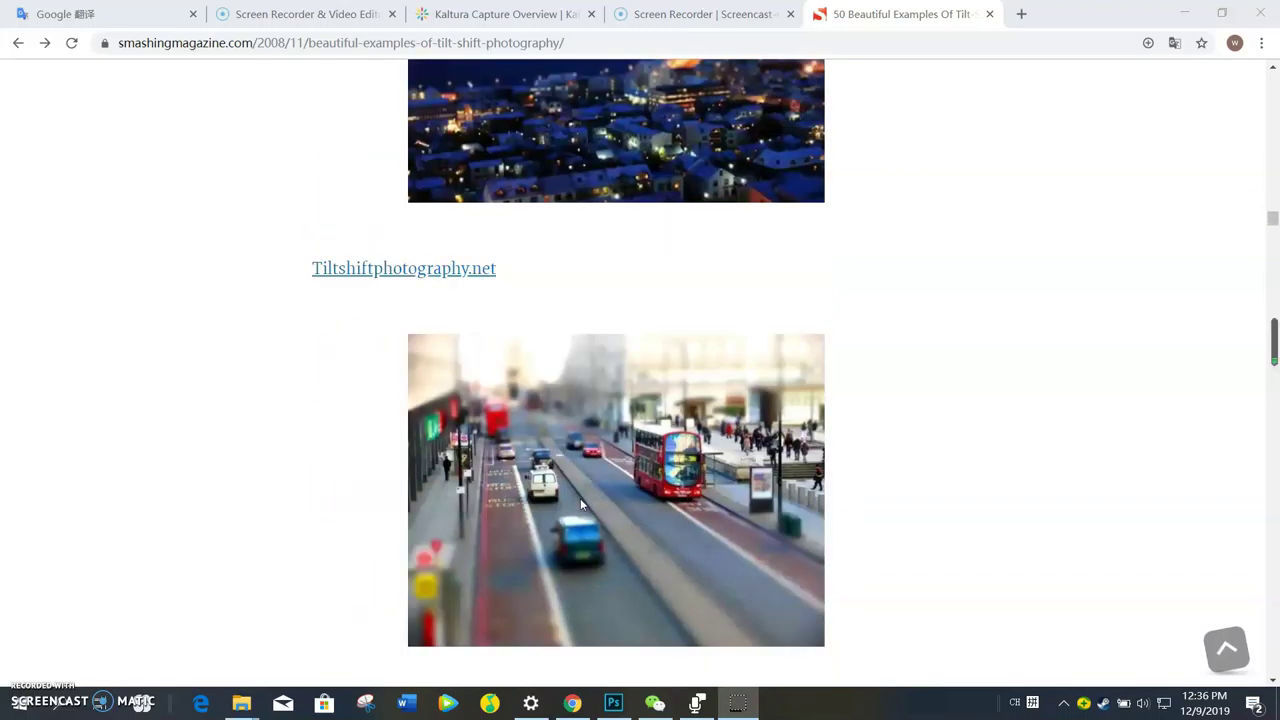
pyautogui.scroll(-5, 581, 505)
pyautogui.scroll(-7, 581, 505)
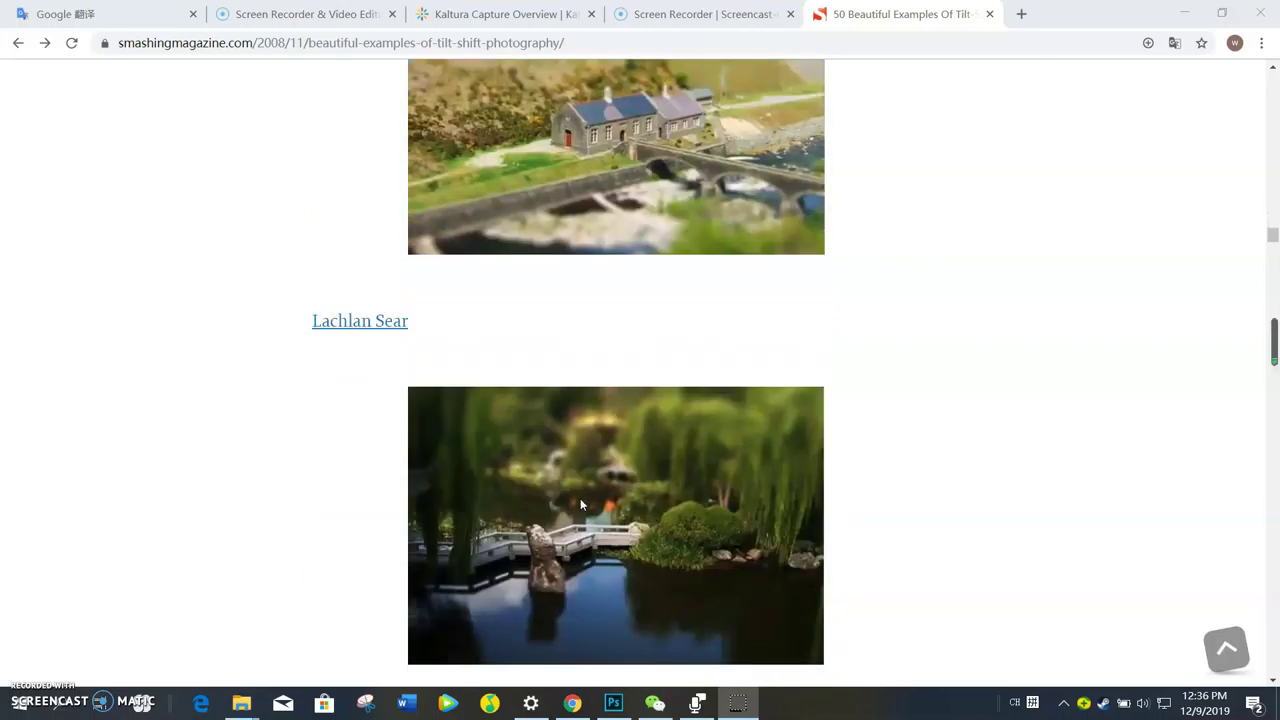
pyautogui.scroll(-10, 580, 503)
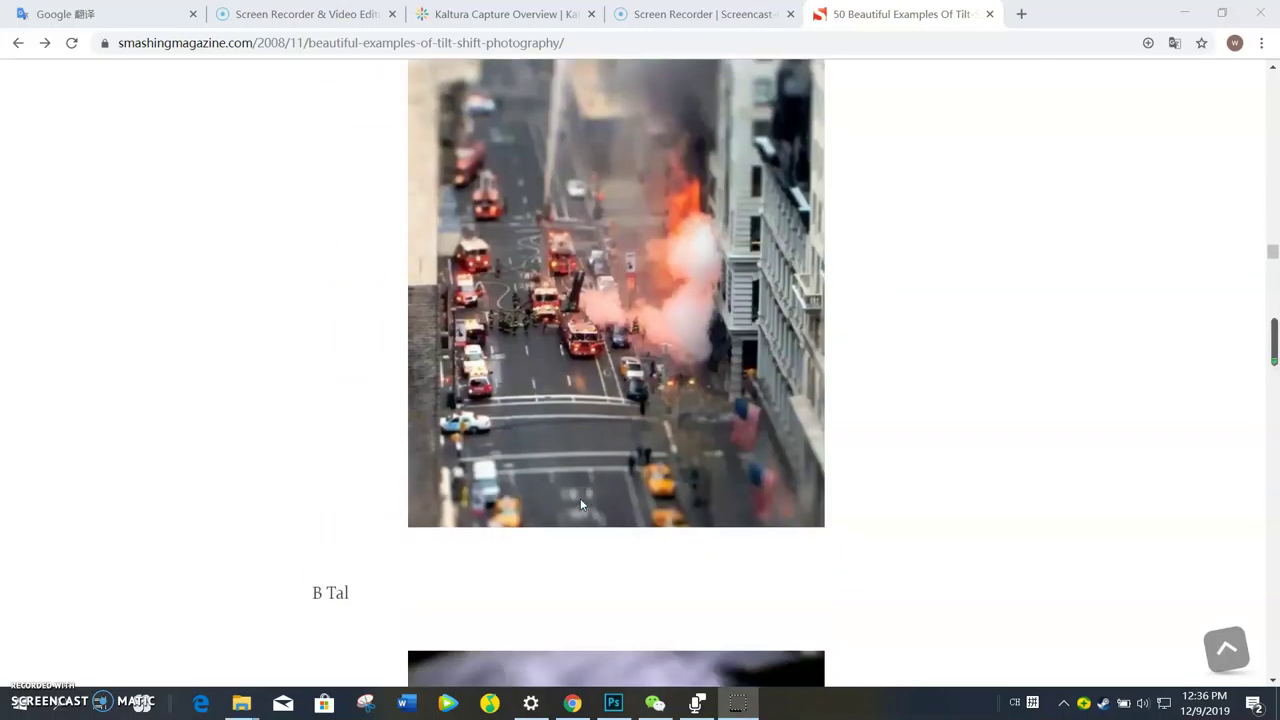
pyautogui.scroll(-2, 580, 498)
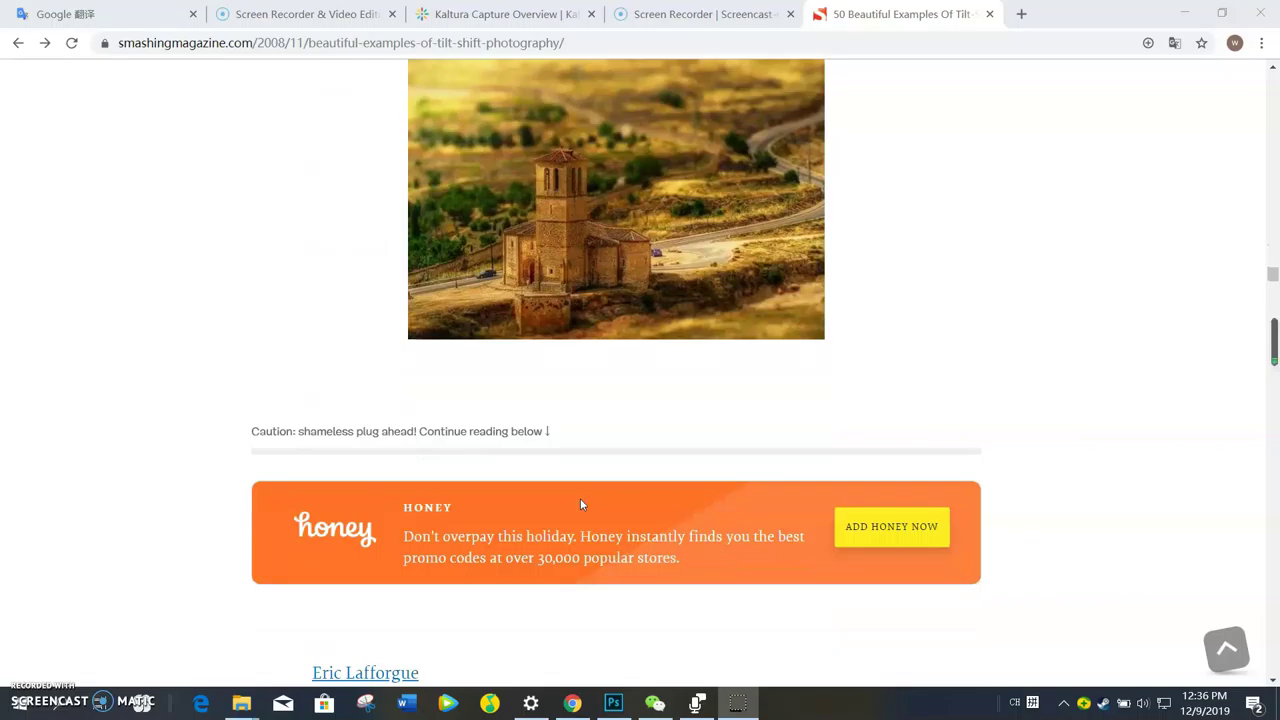
# Step: Review the finished chinatown tilt-shift PSD in Photoshop, then switch to the original chinatown JPG
pyautogui.click(624, 705)
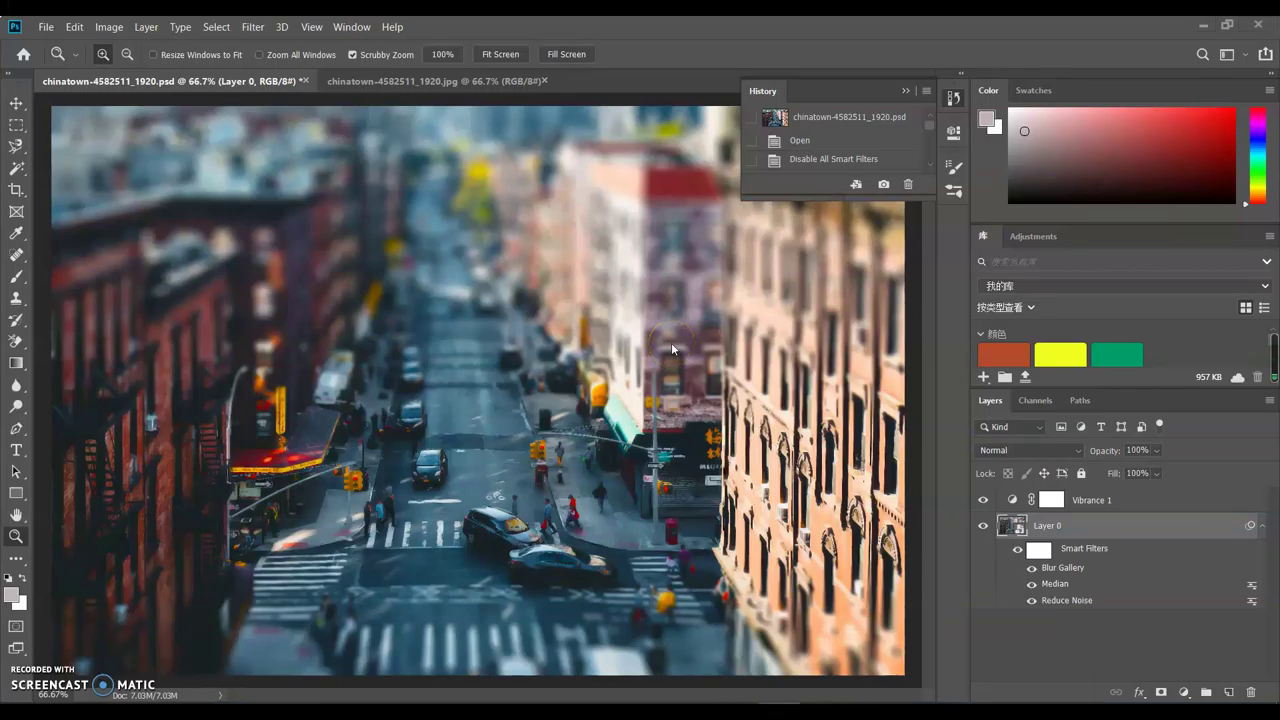
pyautogui.click(672, 338)
pyautogui.hotkey('ctrl', 'Tab')
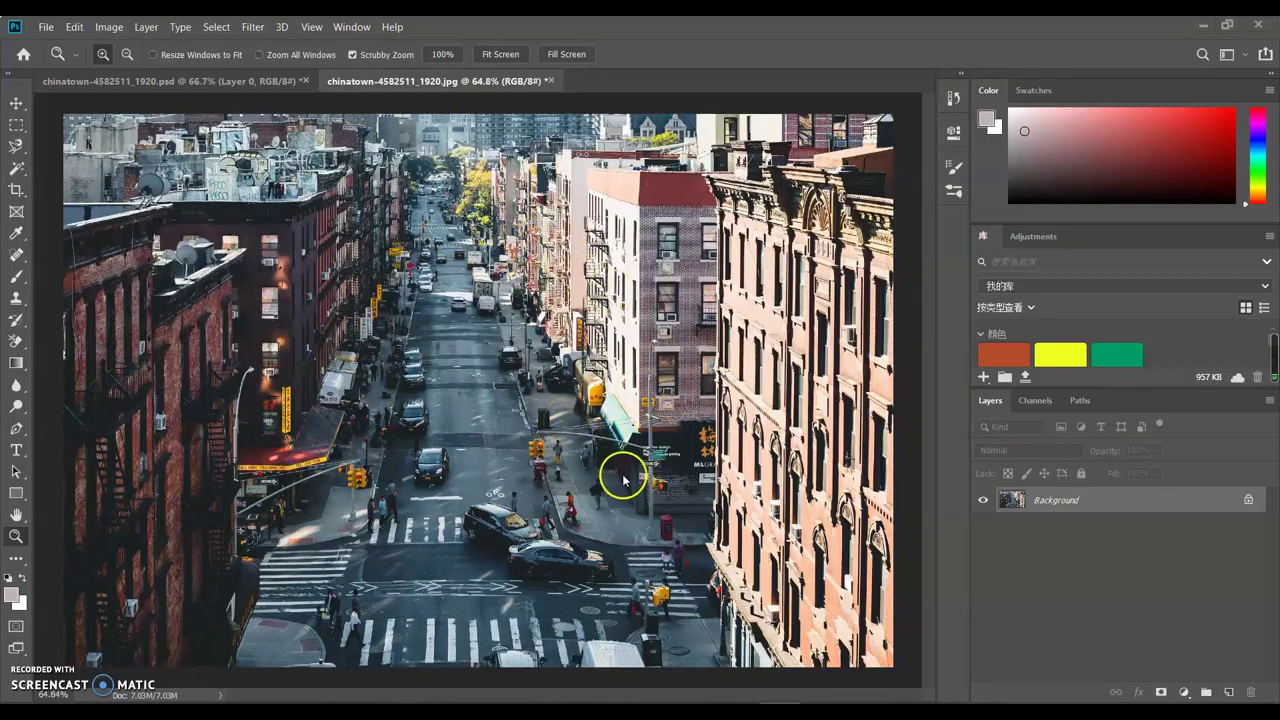
# Step: Convert the JPG's Background layer into a smart object named Layer 0
pyautogui.rightClick(1021, 502)
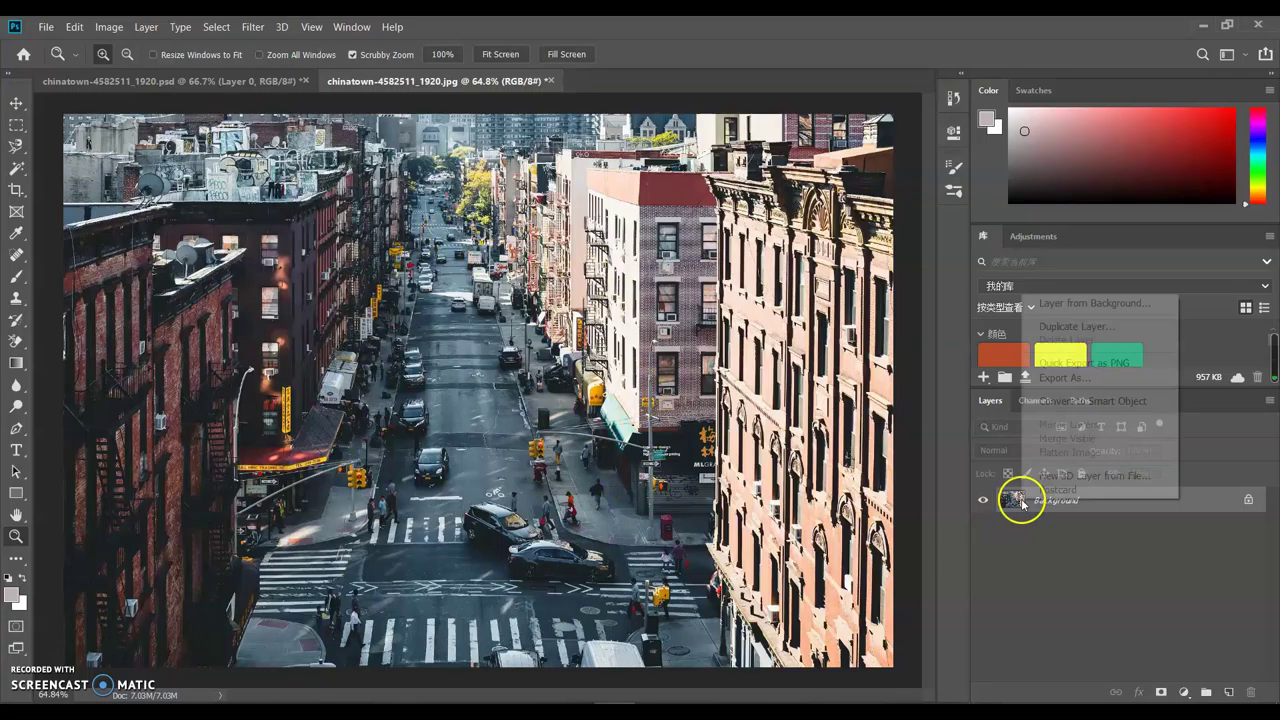
pyautogui.click(1143, 407)
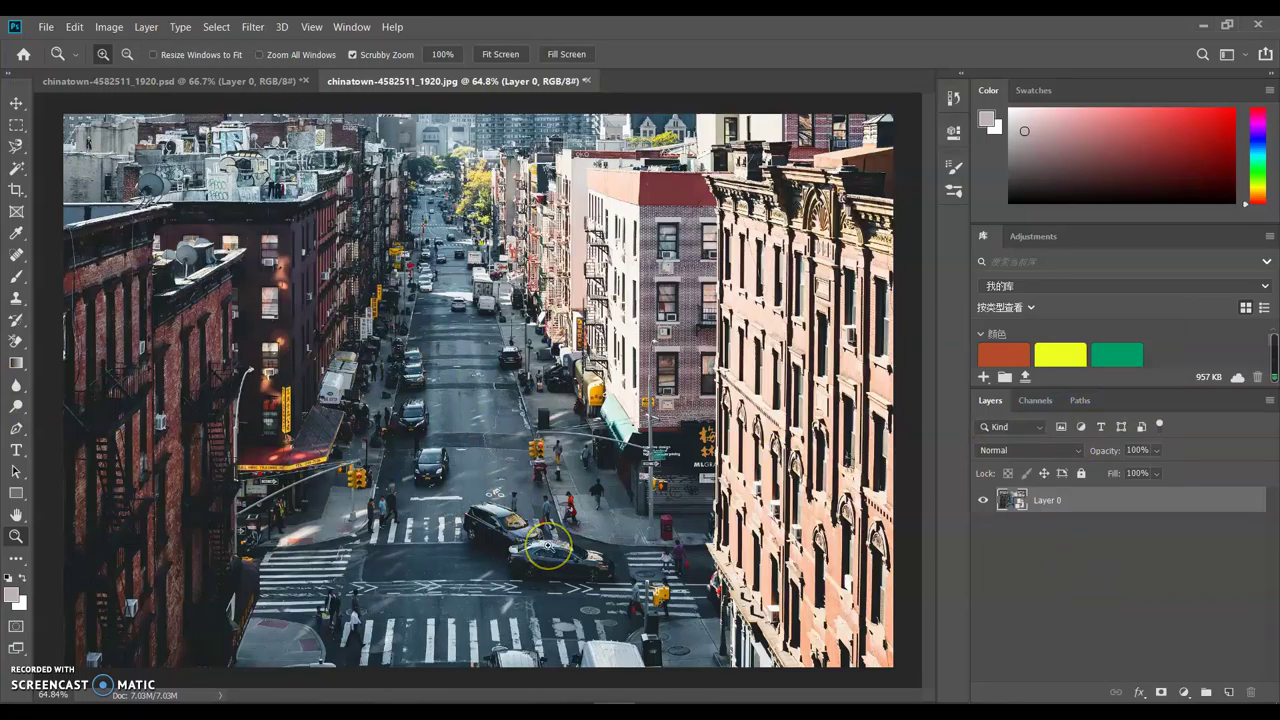
# Step: Apply a Reduce Noise smart filter with Strength 10 and Sharpen Details 70%
pyautogui.click(247, 28)
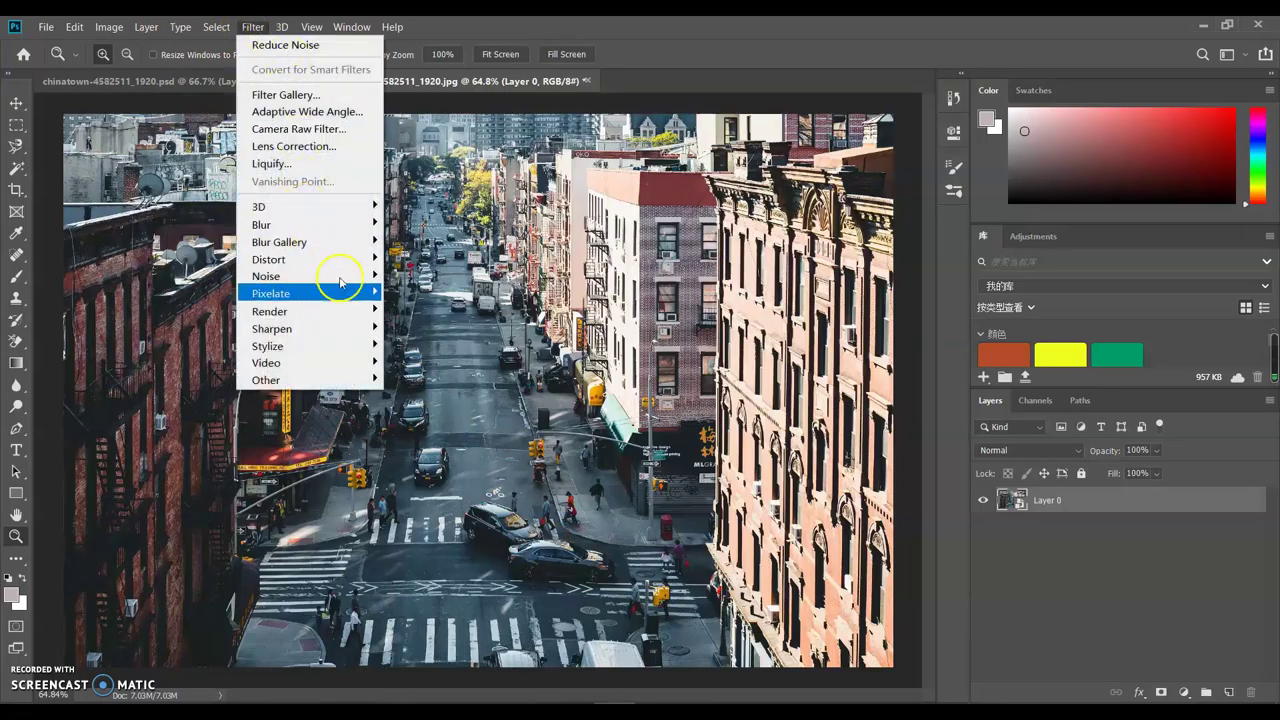
pyautogui.moveTo(337, 281)
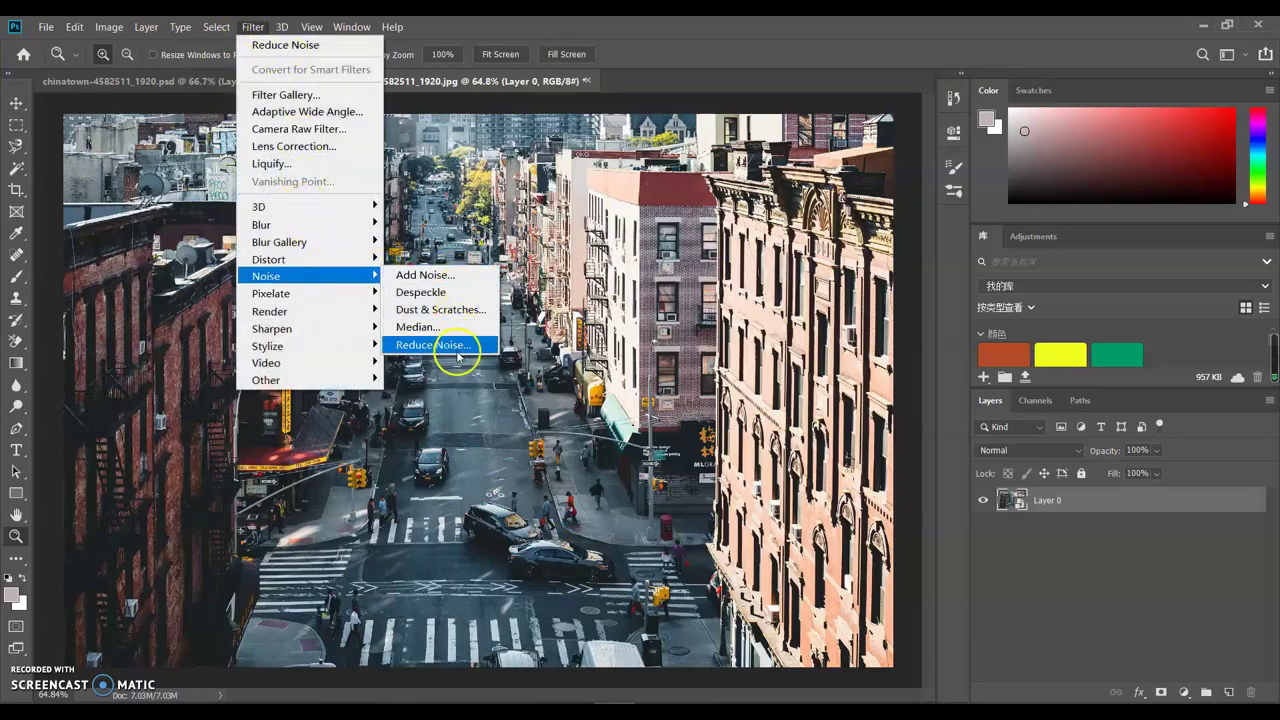
pyautogui.click(445, 344)
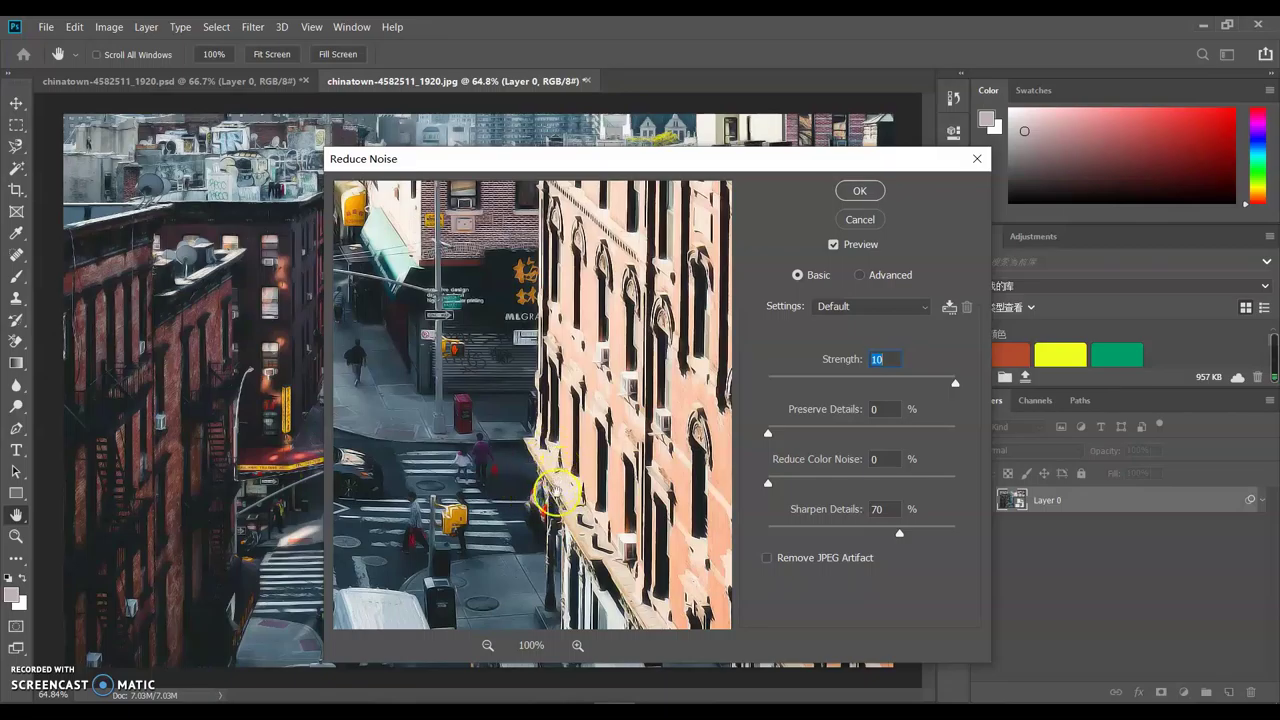
pyautogui.click(488, 646)
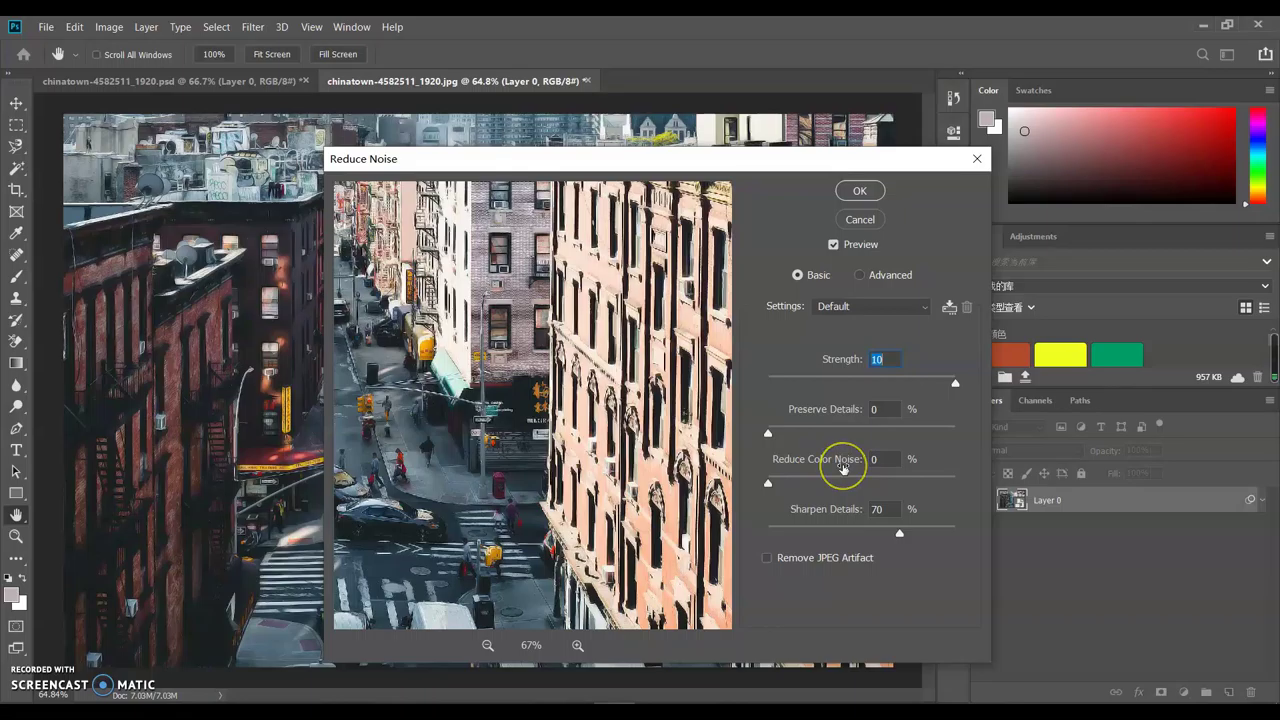
pyautogui.click(863, 194)
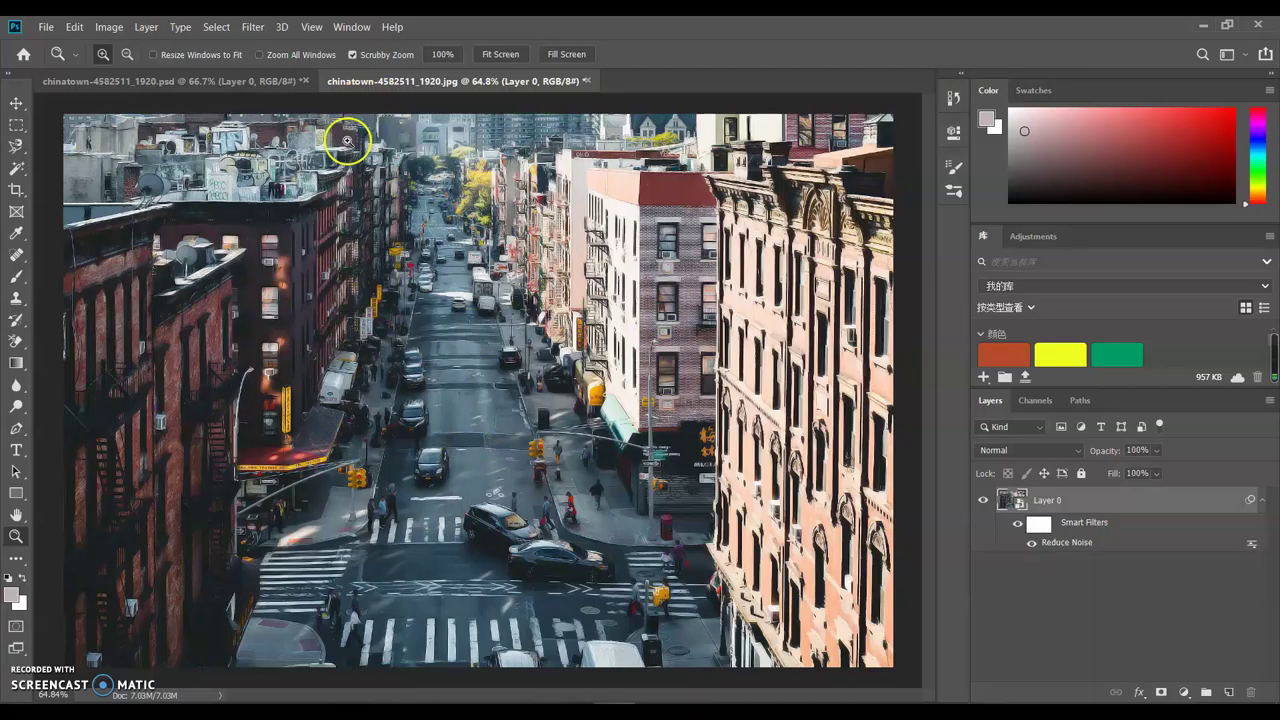
# Step: Add a Median smart filter with a 2-pixel radius above Reduce Noise on Layer 0
pyautogui.click(251, 28)
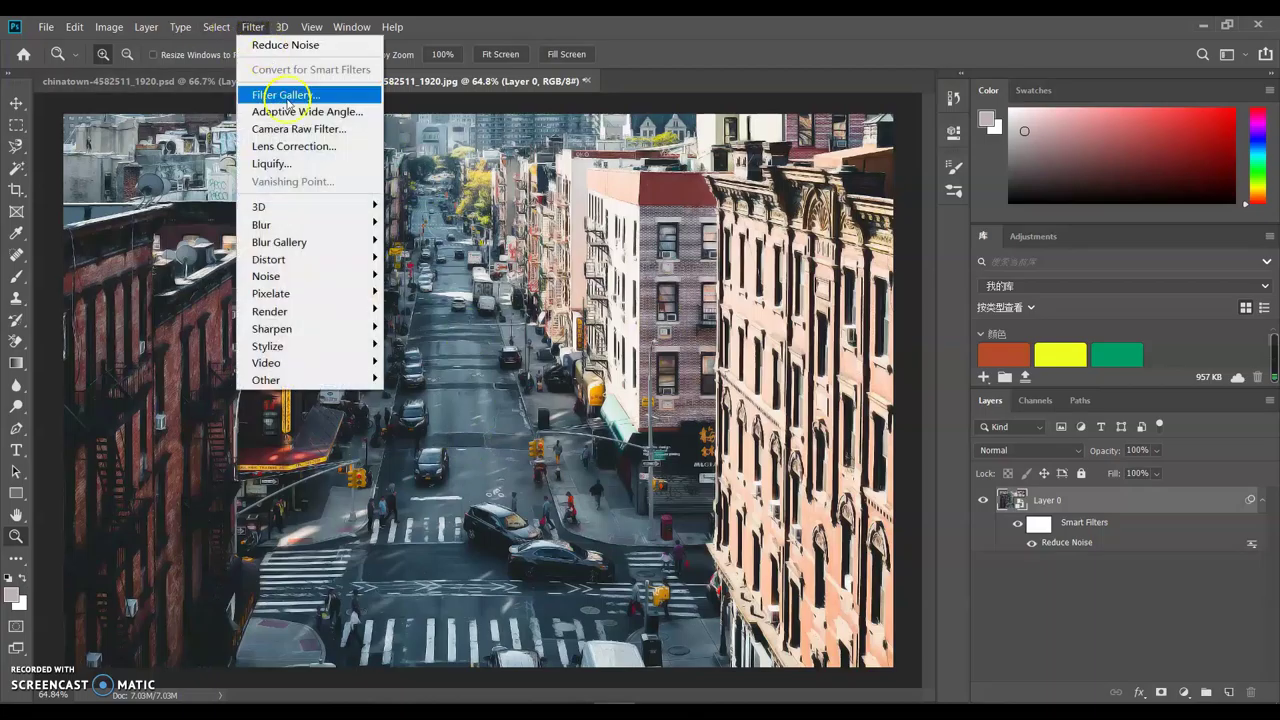
pyautogui.click(255, 25)
pyautogui.click(255, 25)
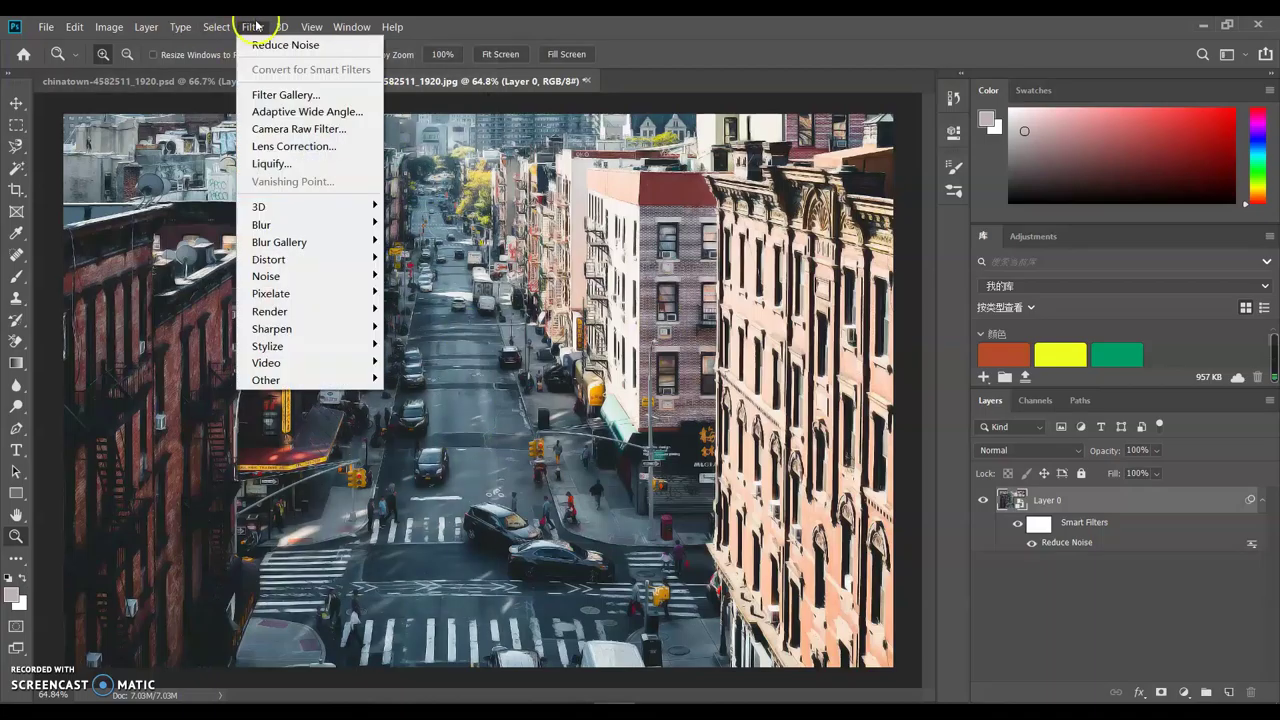
pyautogui.moveTo(296, 281)
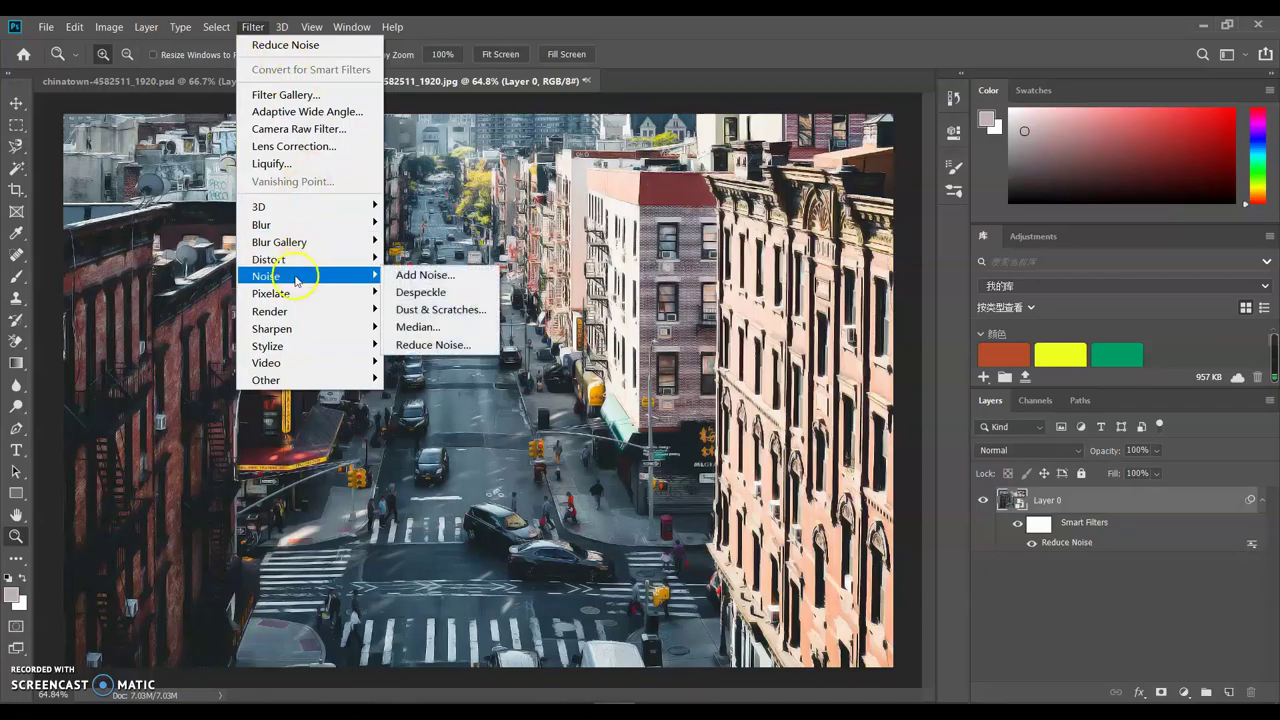
pyautogui.click(430, 325)
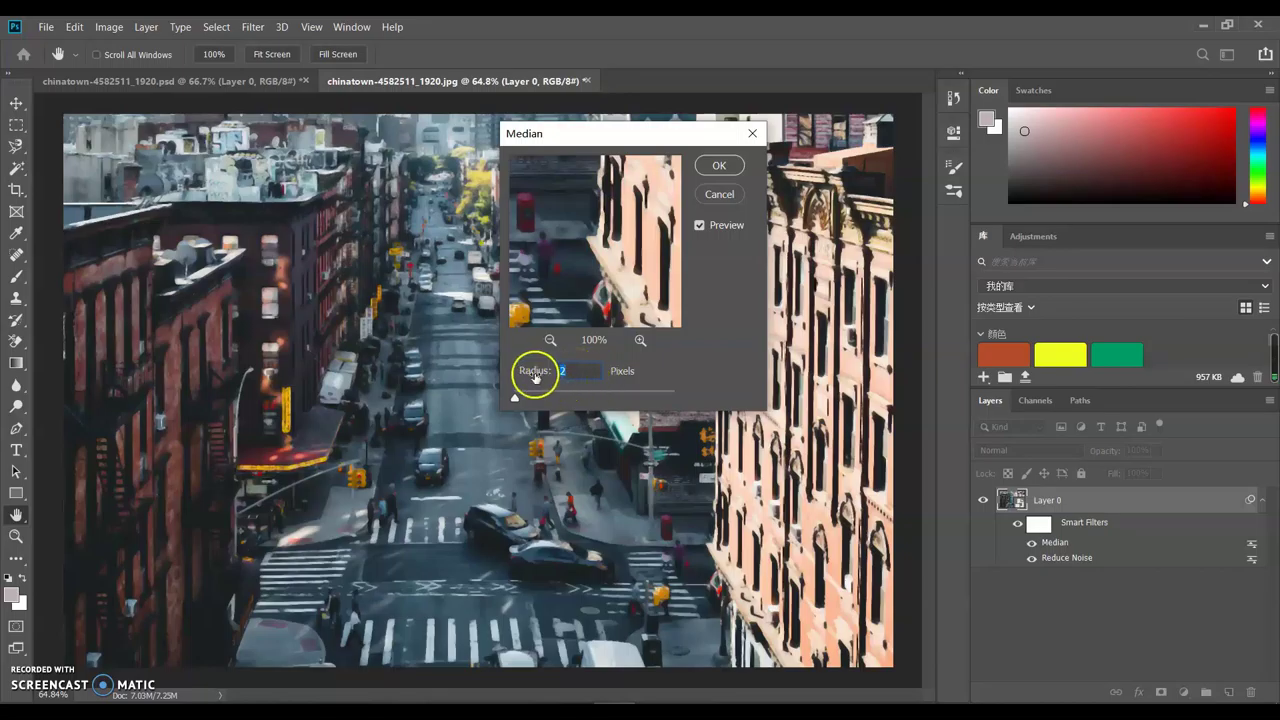
pyautogui.click(717, 167)
pyautogui.press('z')
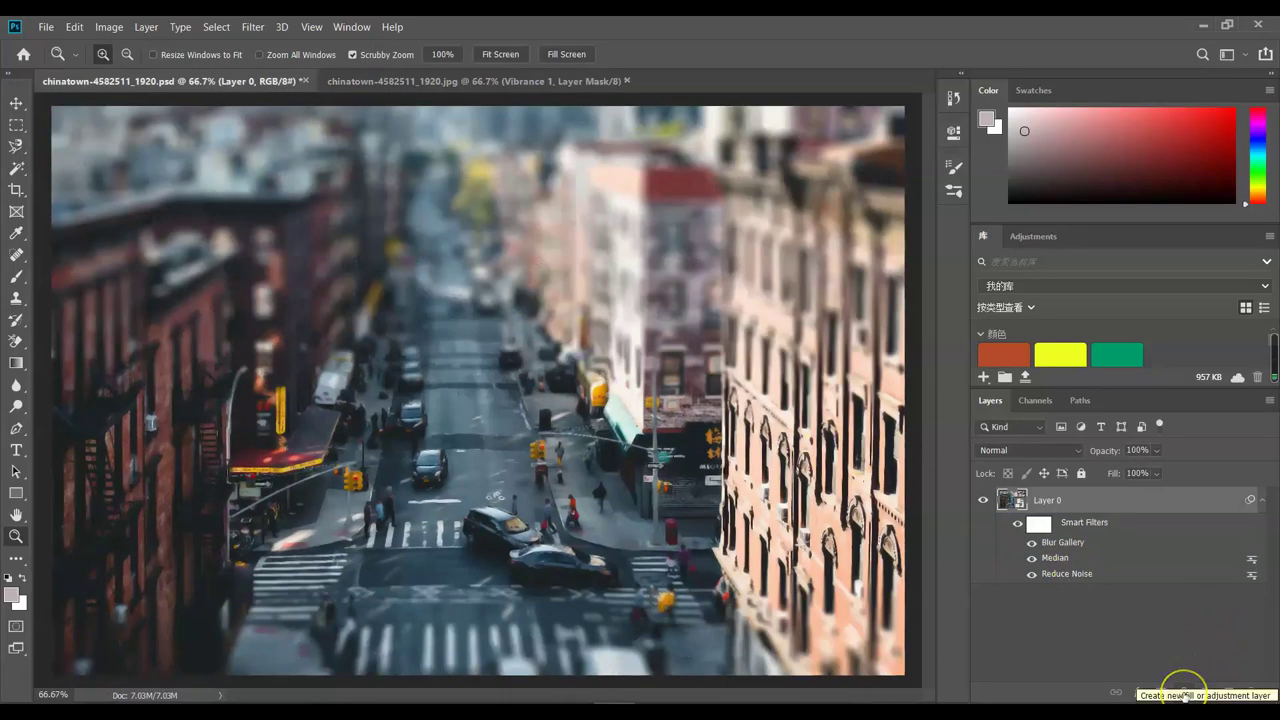
# Step: Add a Vibrance adjustment layer at +40 vibrance and +40 saturation, then return to the JPG
pyautogui.click(1184, 694)
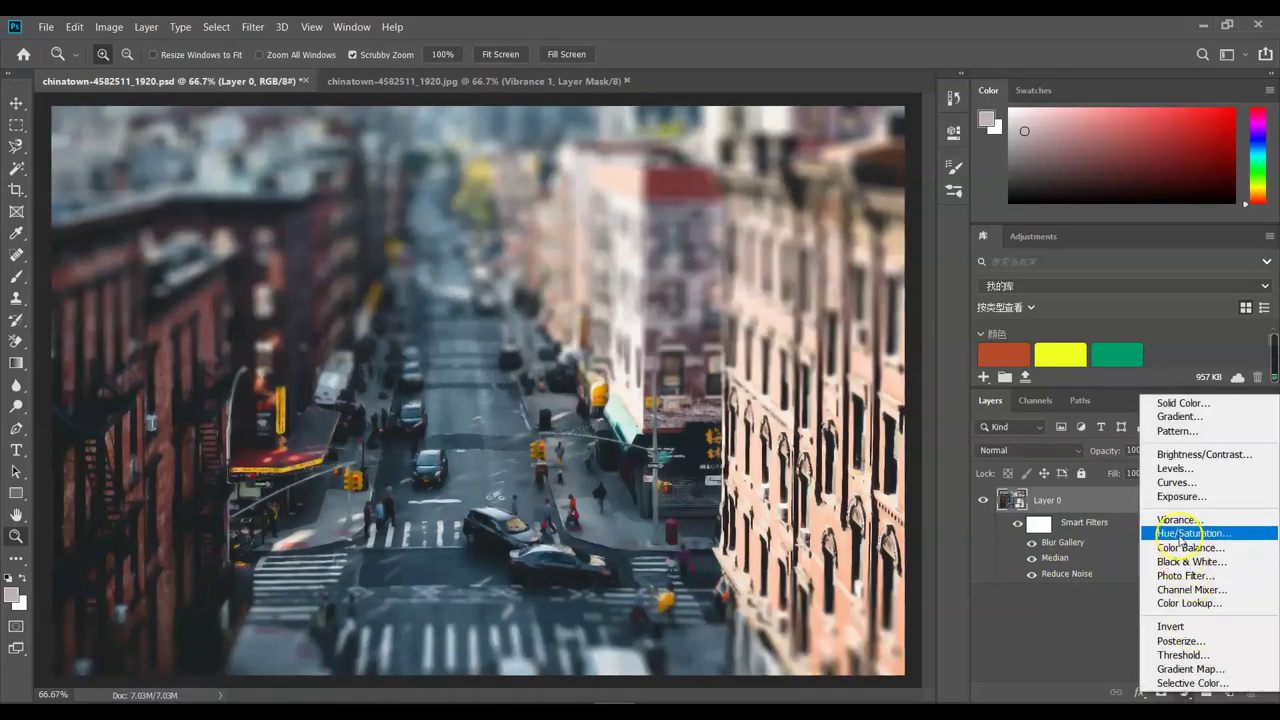
pyautogui.click(1169, 520)
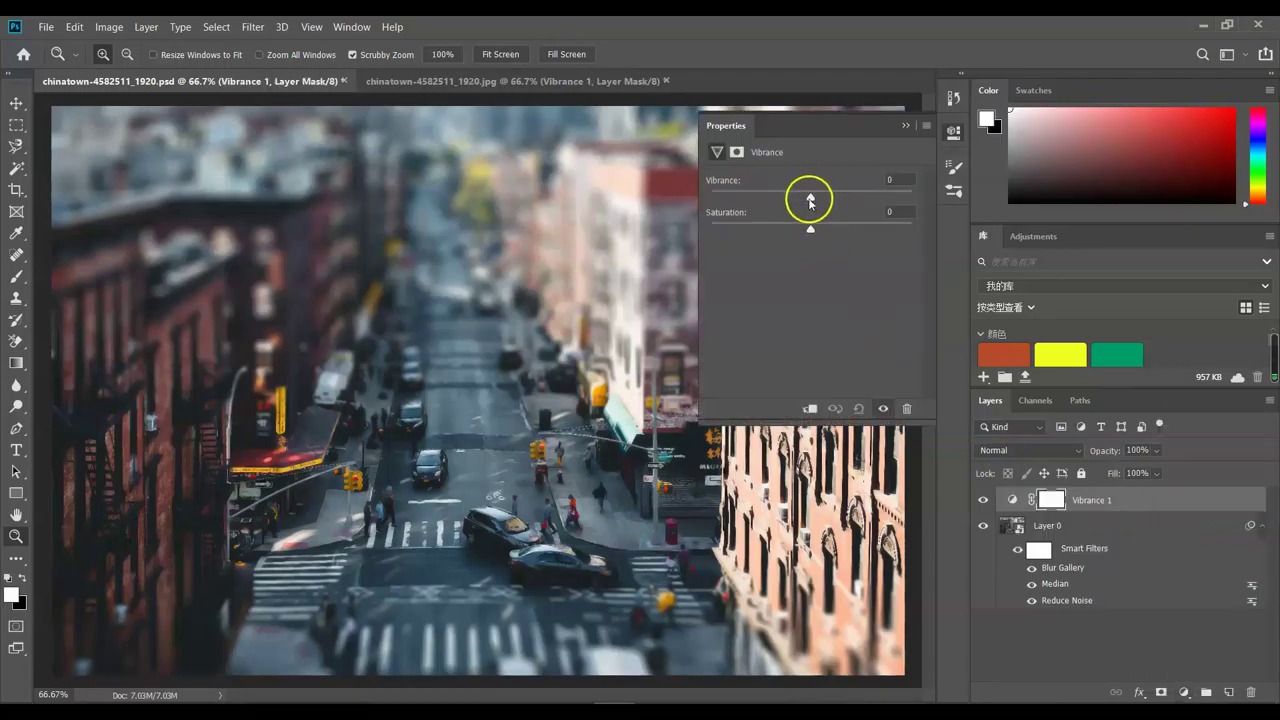
pyautogui.moveTo(810, 200); pyautogui.dragTo(853, 236)
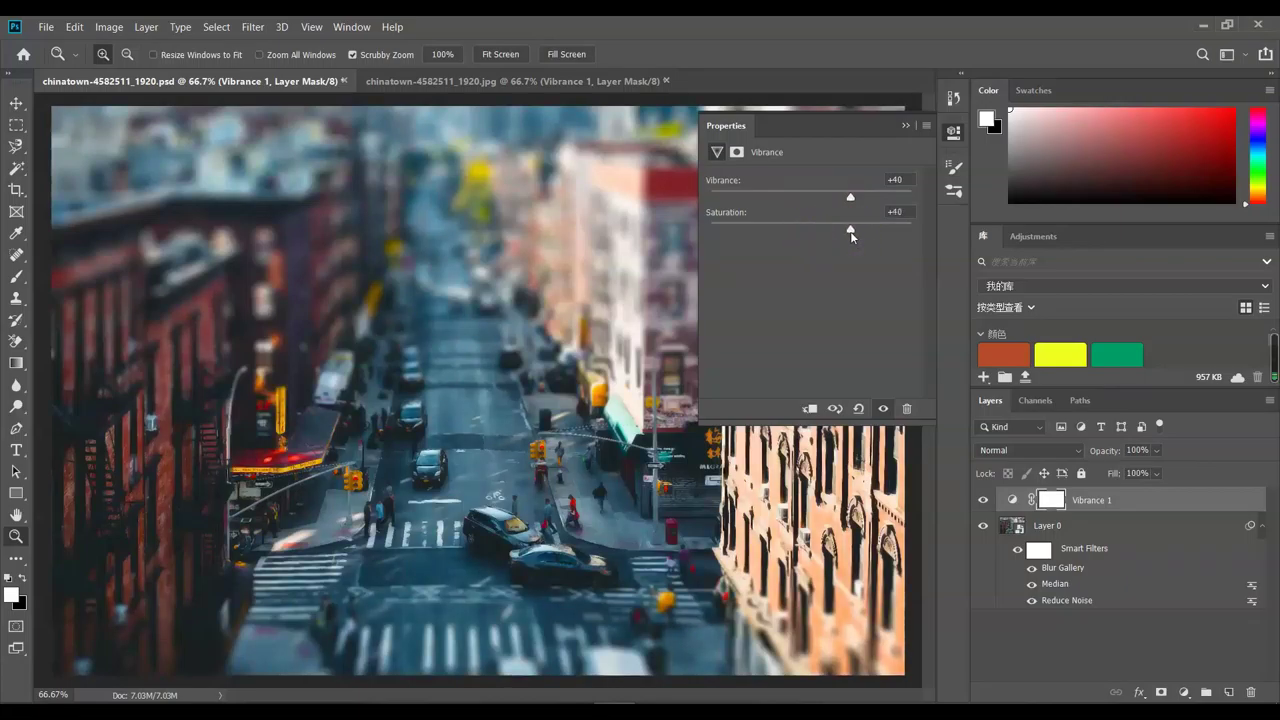
pyautogui.click(907, 133)
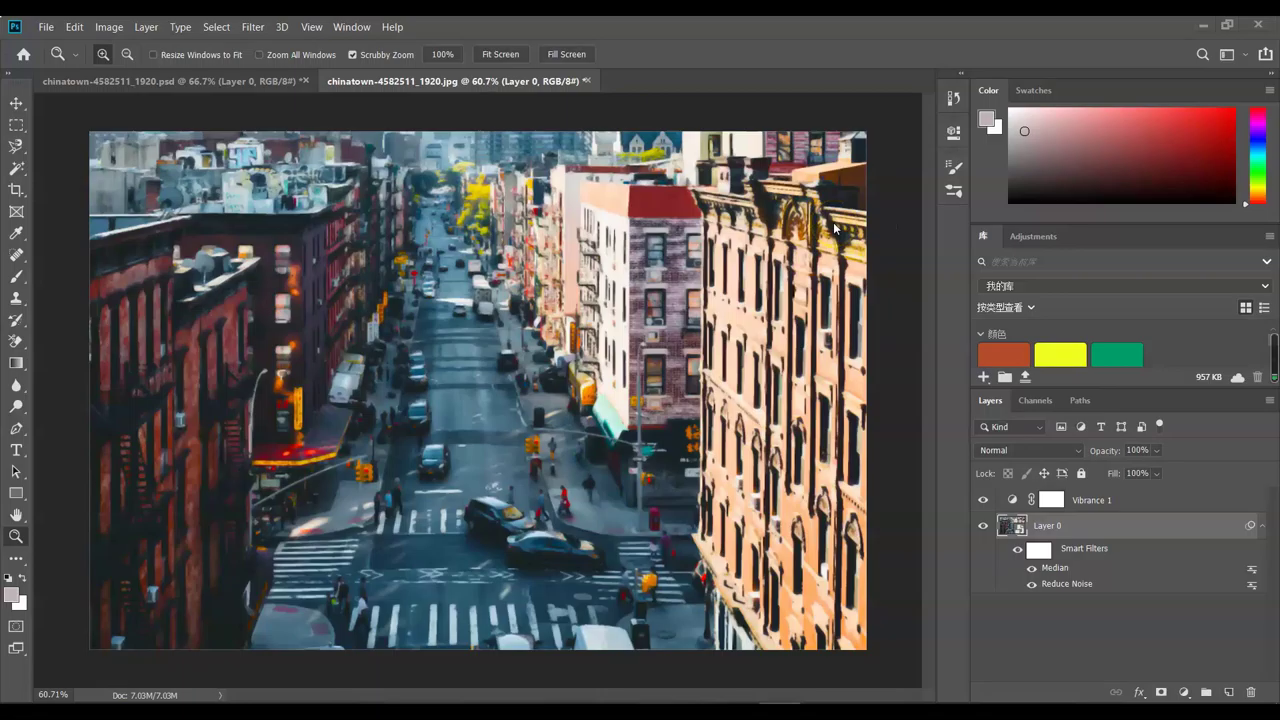
# Step: Start a 15 px Tilt-Shift blur, lowering the sharp band across the street and tightening its transitions
pyautogui.click(255, 28)
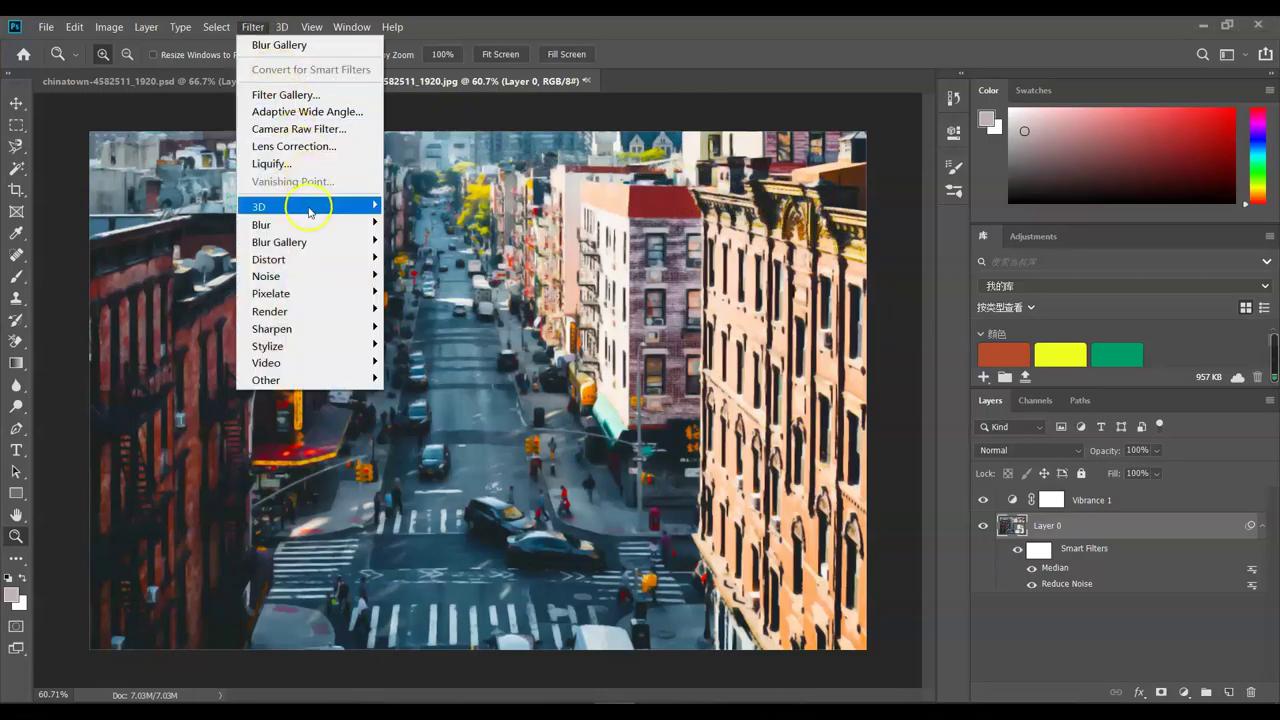
pyautogui.moveTo(309, 247)
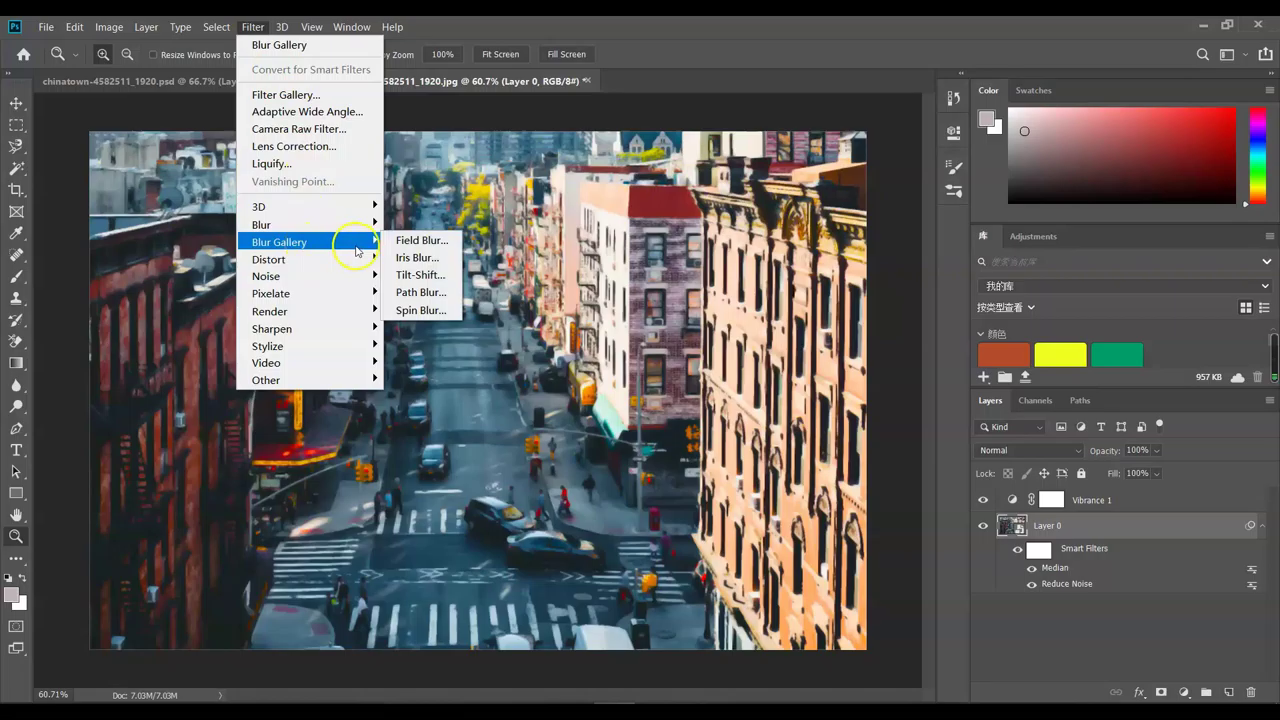
pyautogui.click(402, 272)
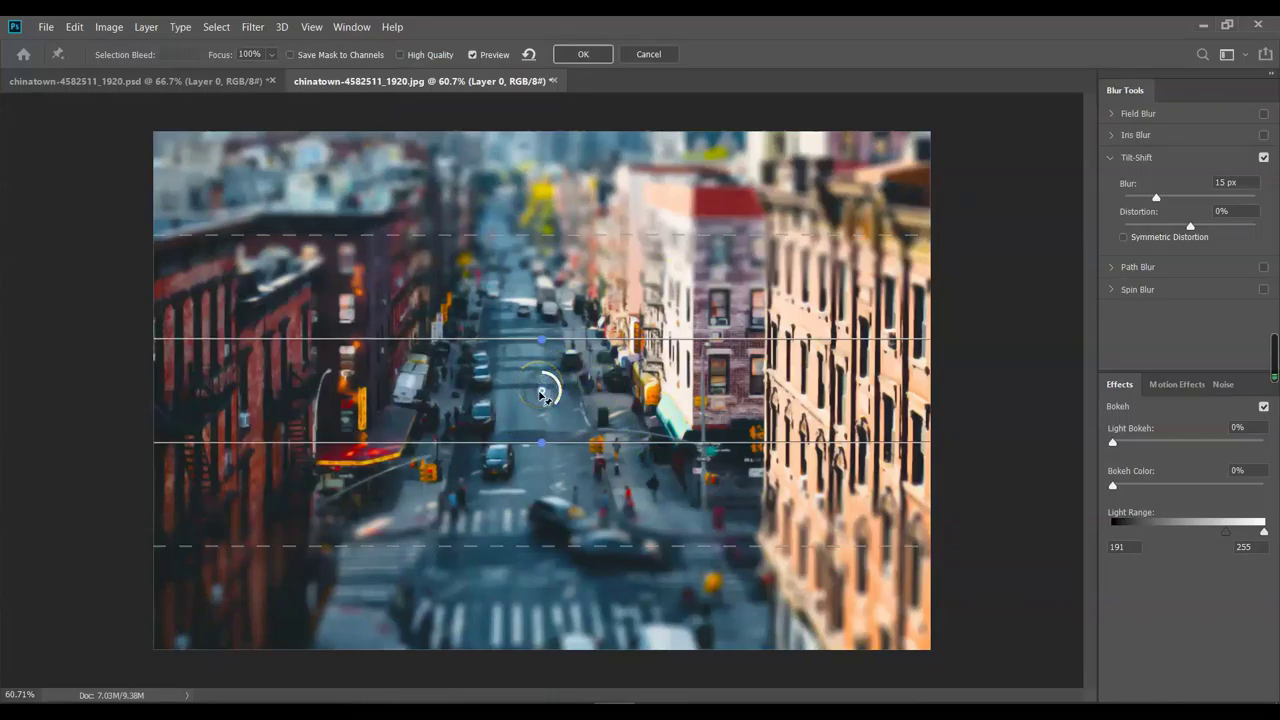
pyautogui.moveTo(541, 392); pyautogui.dragTo(536, 448)
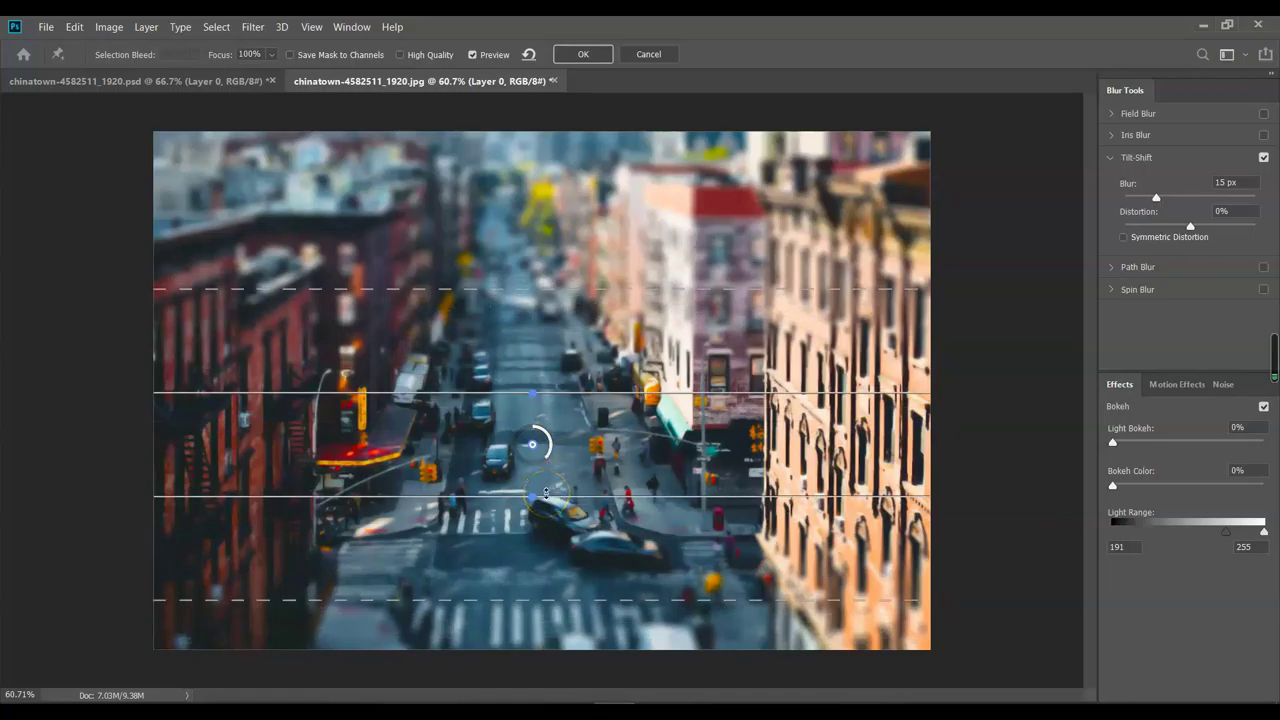
pyautogui.click(550, 494)
pyautogui.click(542, 294)
pyautogui.moveTo(542, 294); pyautogui.dragTo(546, 309)
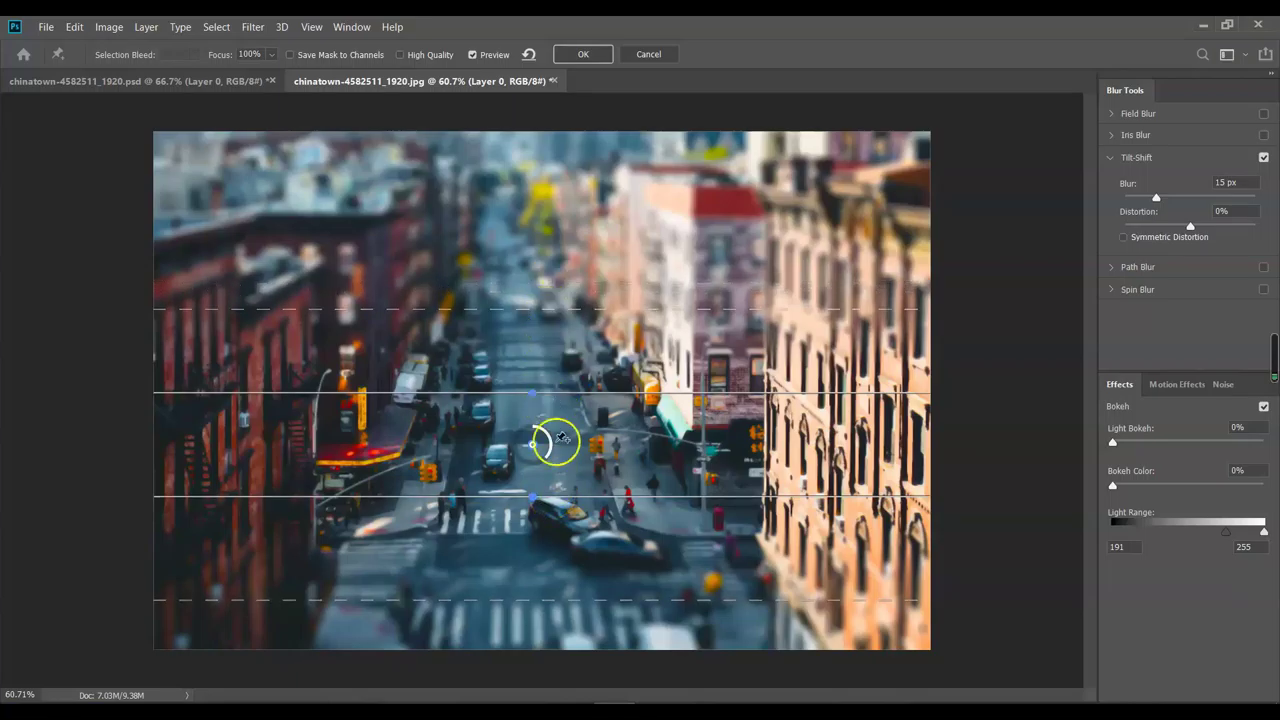
pyautogui.click(534, 597)
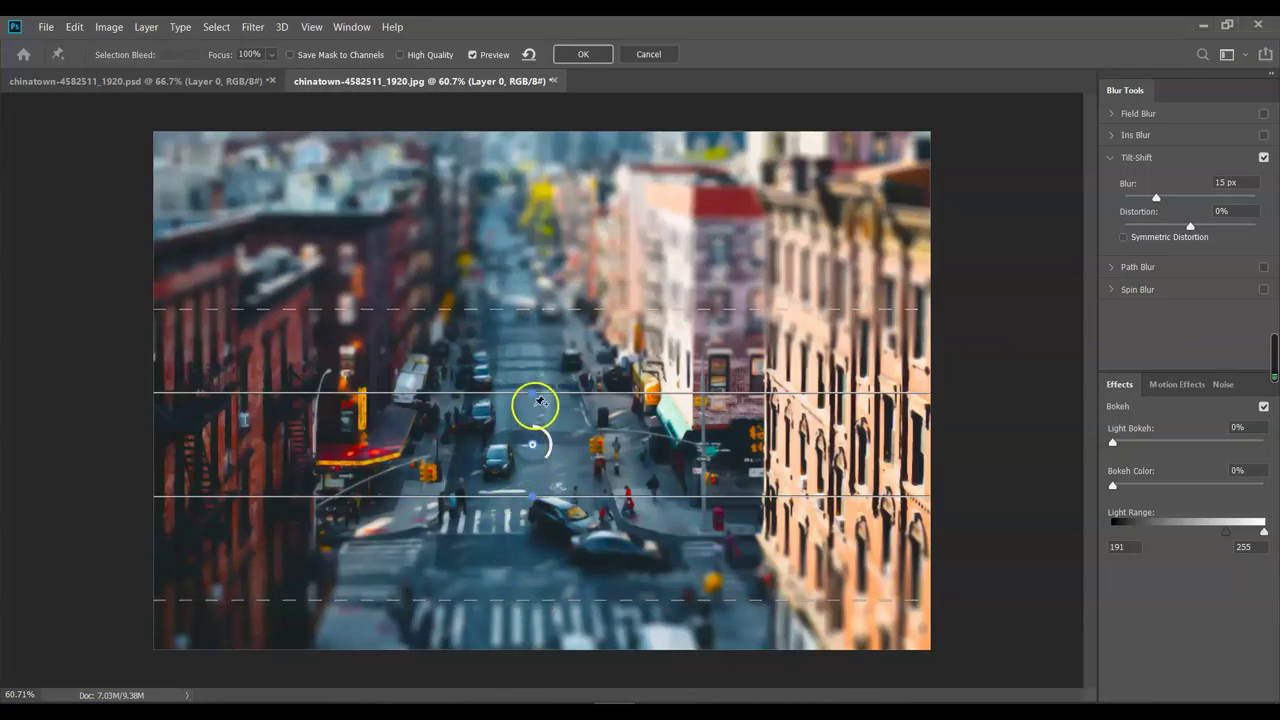
# Step: Set Tilt-Shift blur to 20 px with 45% symmetric distortion, level the band, and apply it
pyautogui.moveTo(537, 390); pyautogui.dragTo(534, 381)
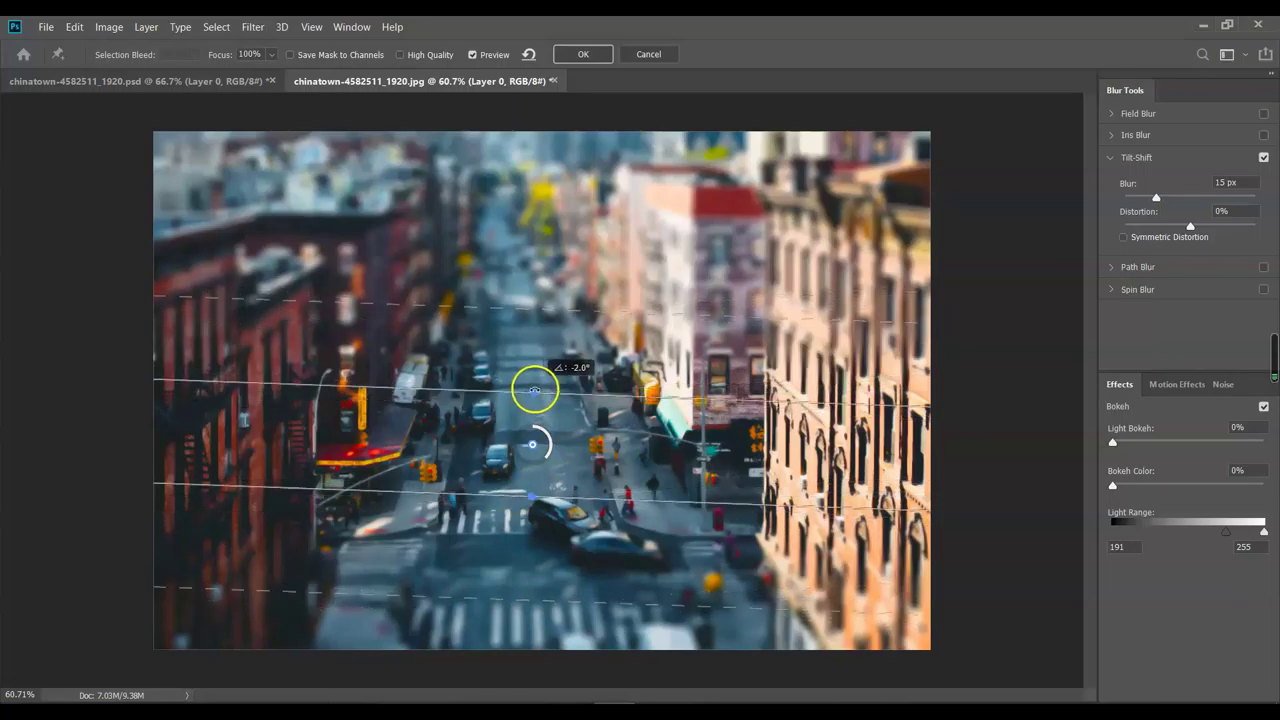
pyautogui.click(1157, 198)
pyautogui.moveTo(1157, 198); pyautogui.dragTo(1219, 226)
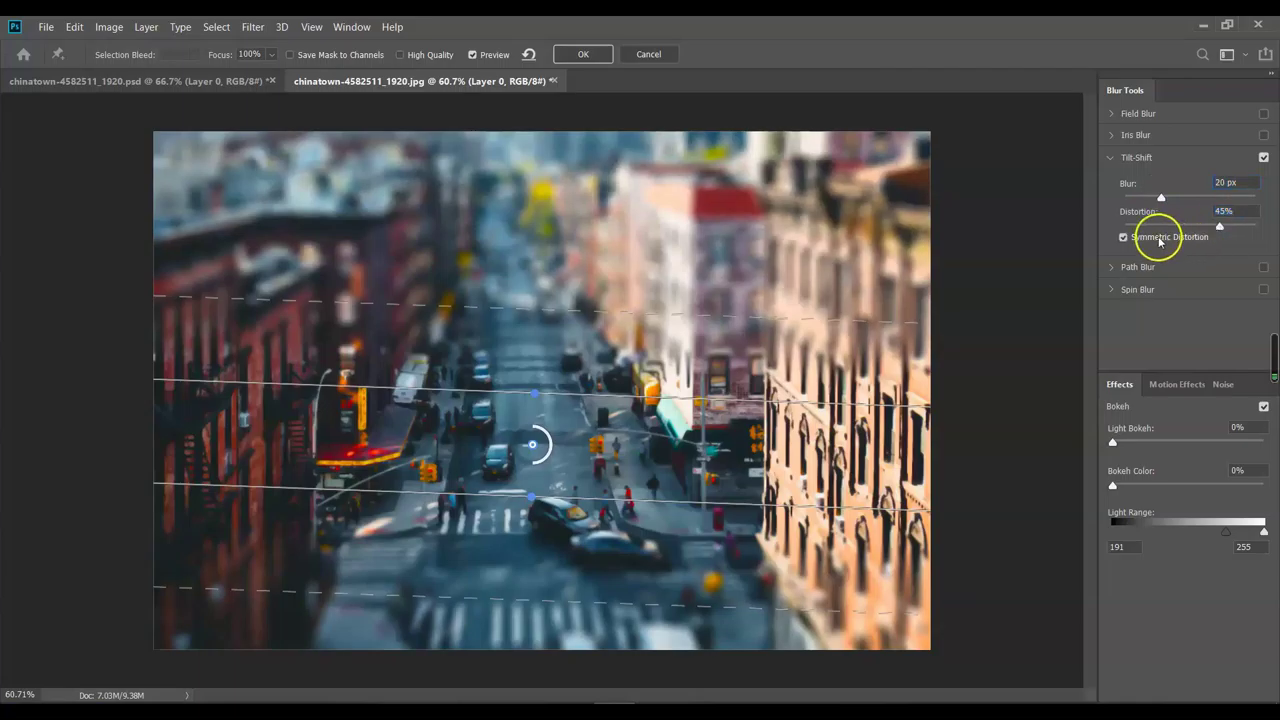
pyautogui.click(1124, 238)
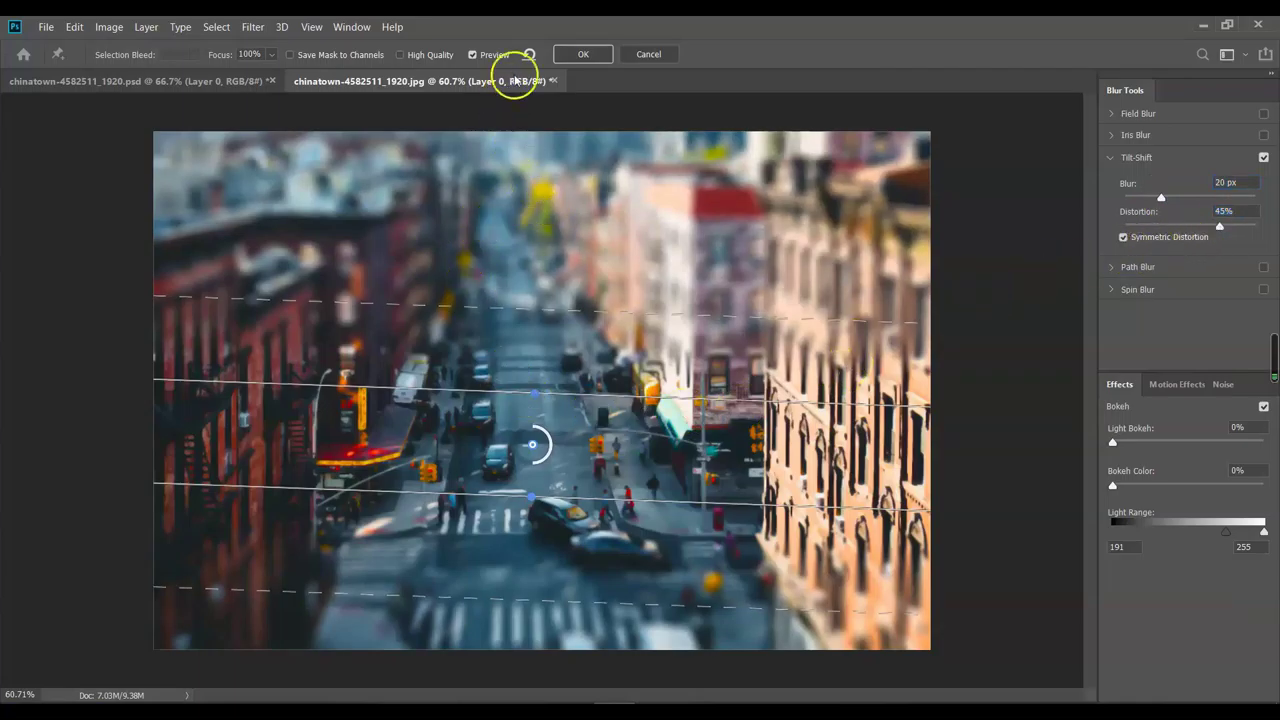
pyautogui.moveTo(534, 390); pyautogui.dragTo(534, 381)
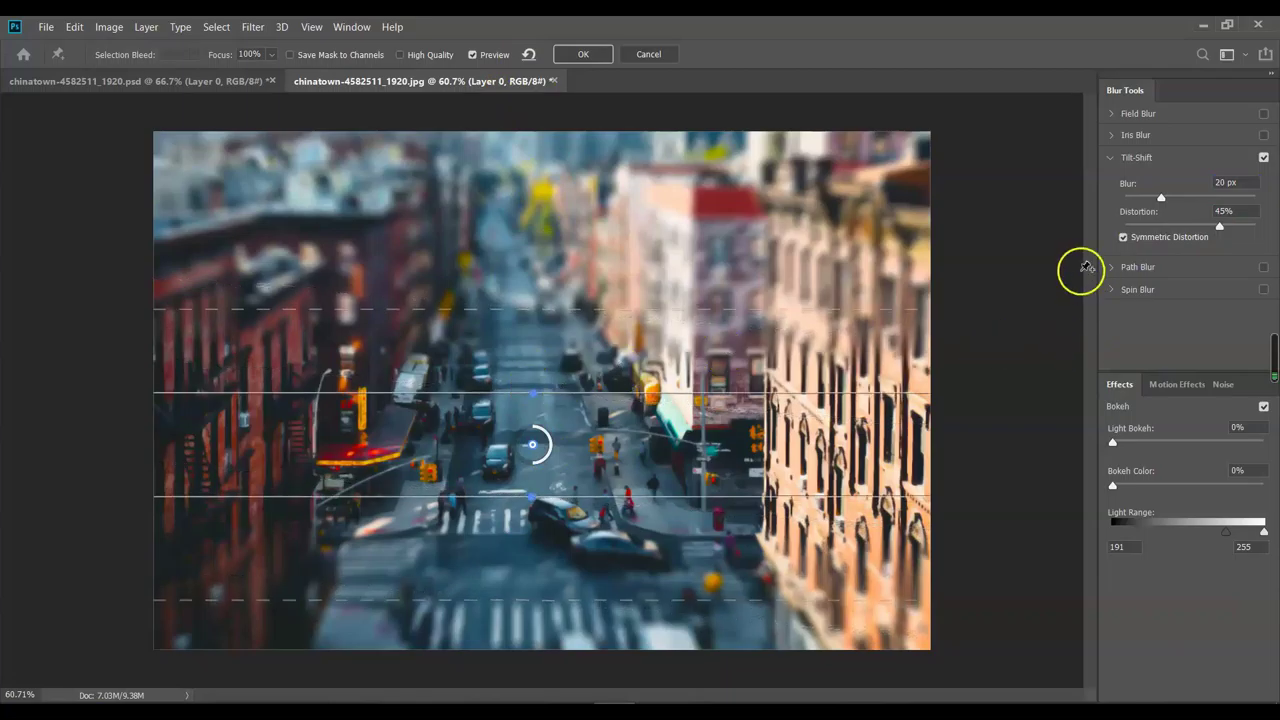
pyautogui.moveTo(1219, 226)
pyautogui.mouseDown()
pyautogui.moveTo(1124, 228)
pyautogui.moveTo(1240, 238)
pyautogui.mouseUp()
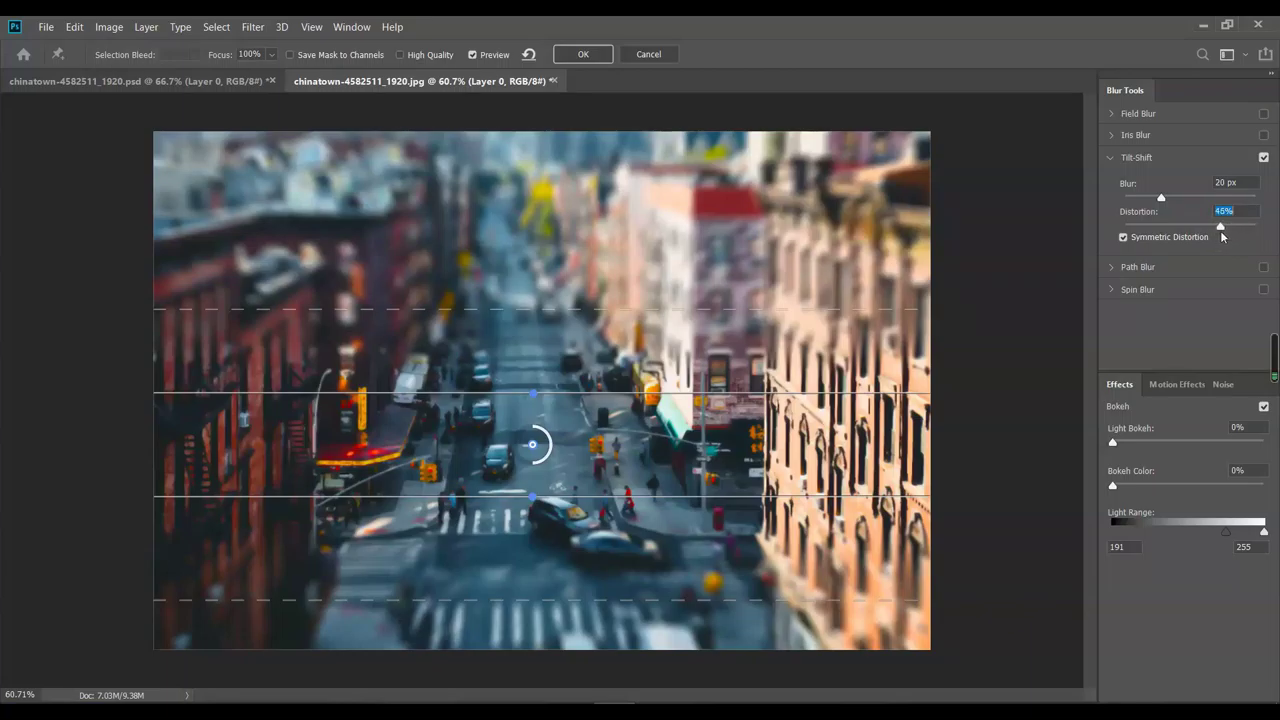
pyautogui.click(1220, 231)
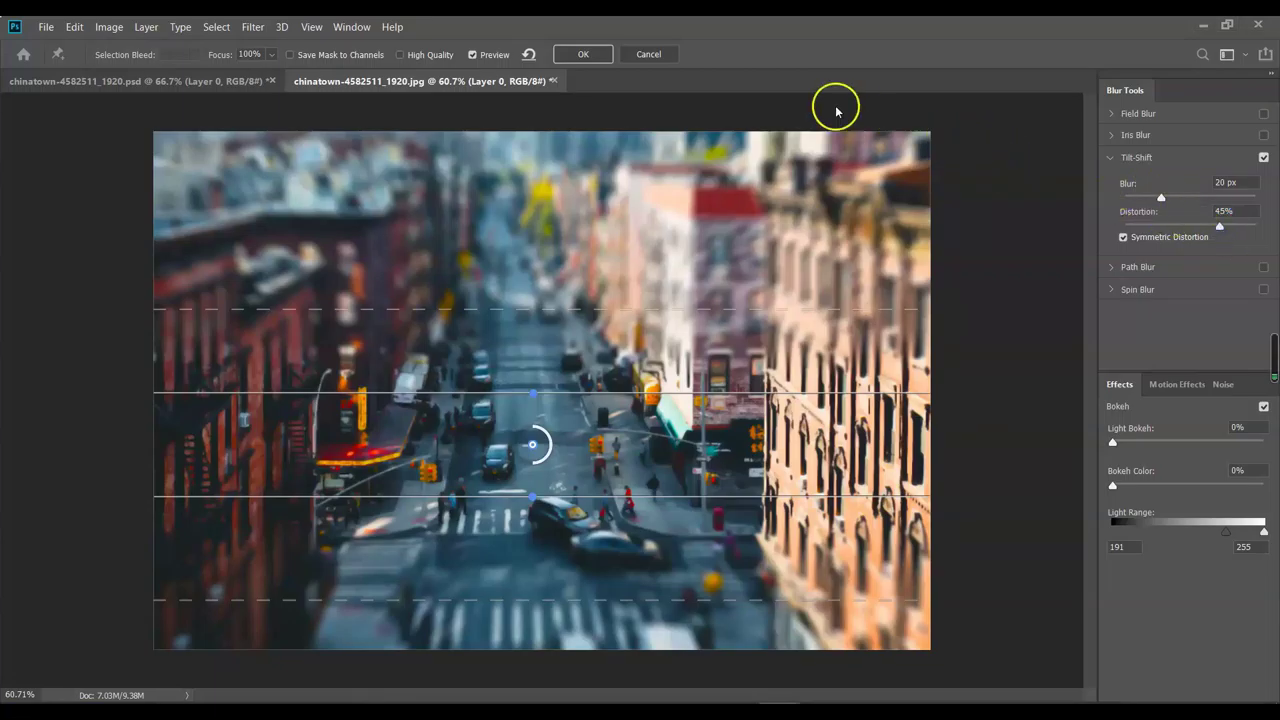
pyautogui.click(596, 59)
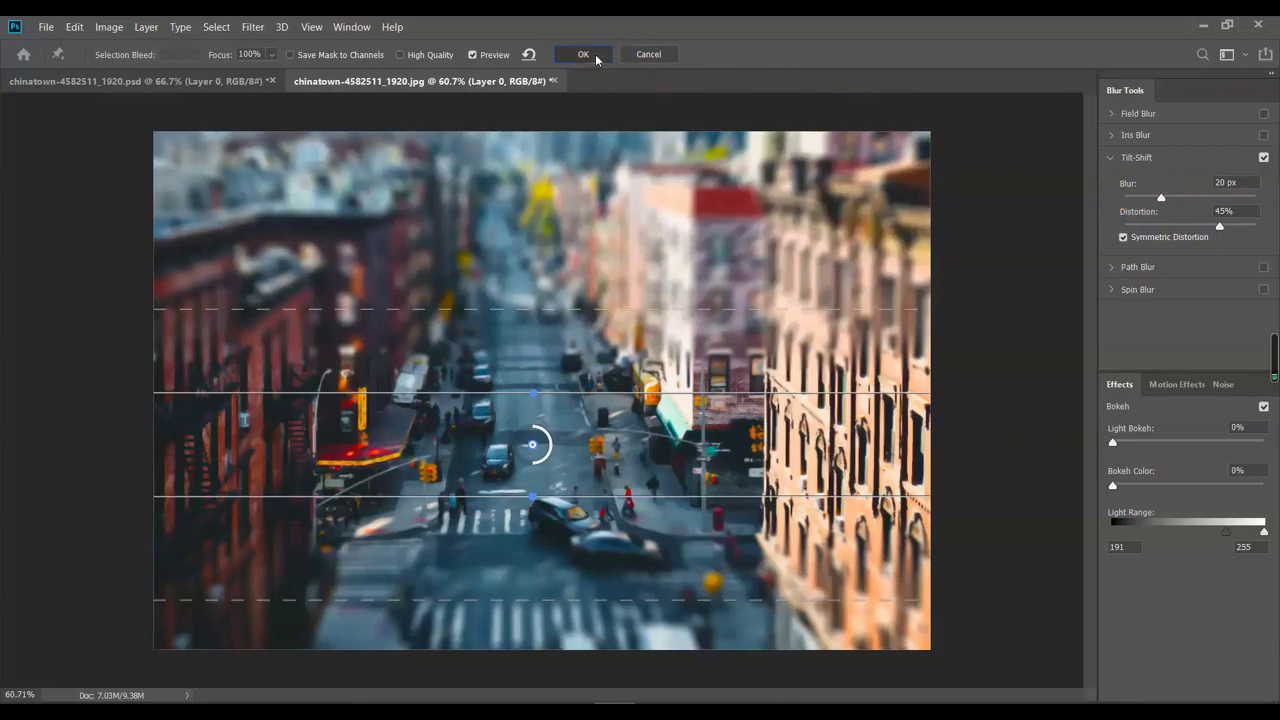